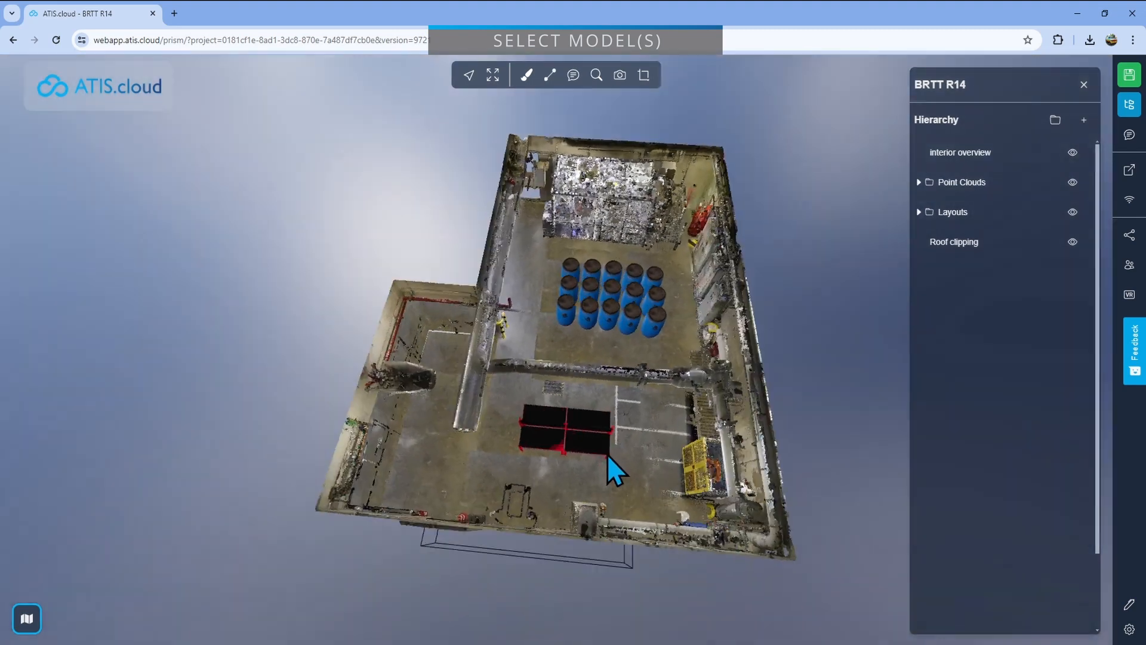
Step: Select all four workbench models together in the 3D scene and clear that selection
scroll(739, 506, "up", 5)
right_click_drag(739, 506, 645, 455)
left_click(544, 424)
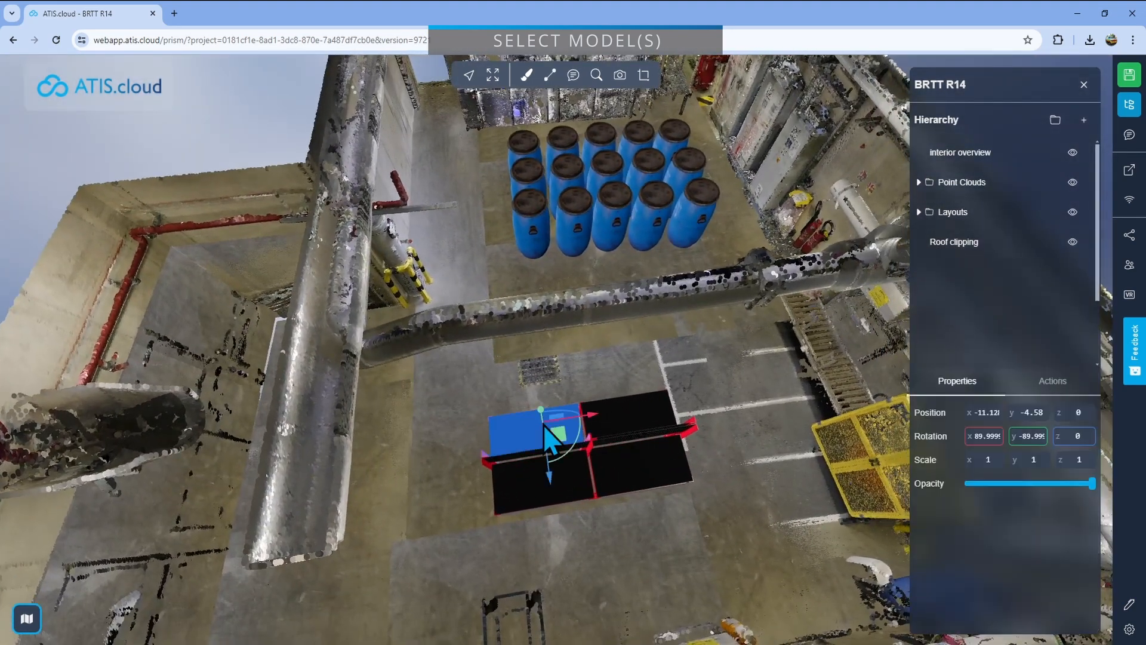
left_click(643, 417, "ctrl")
left_click(653, 466, "ctrl")
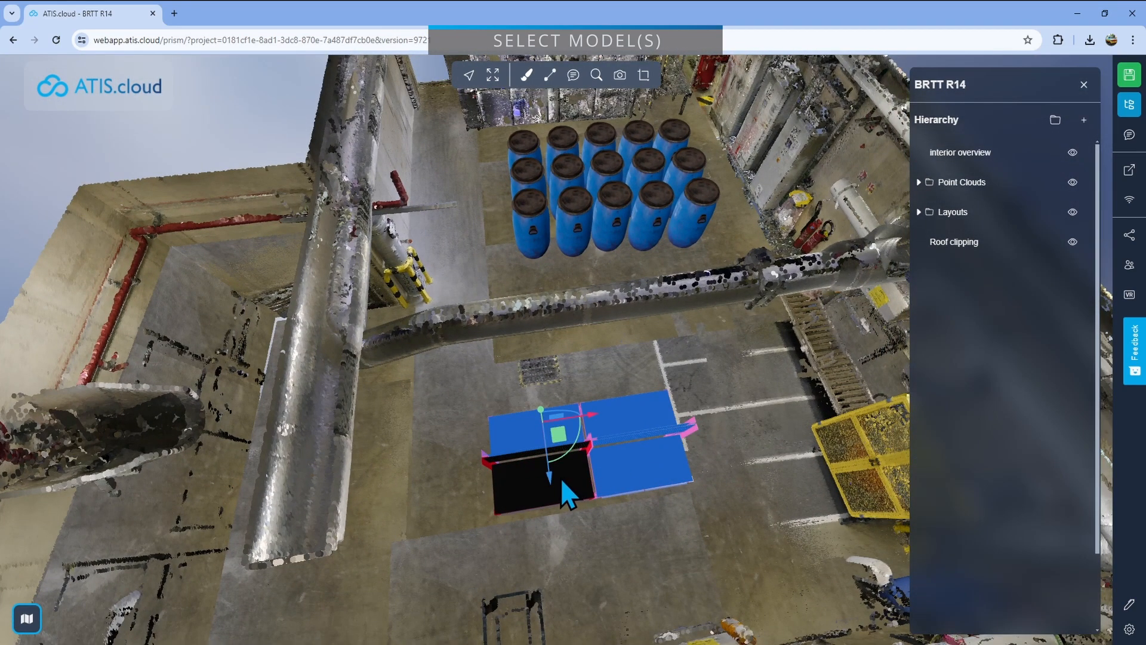
left_click(561, 477, "ctrl")
mouse_move(662, 526)
left_mouse_down()
mouse_move(705, 524)
mouse_move(654, 519)
left_mouse_up()
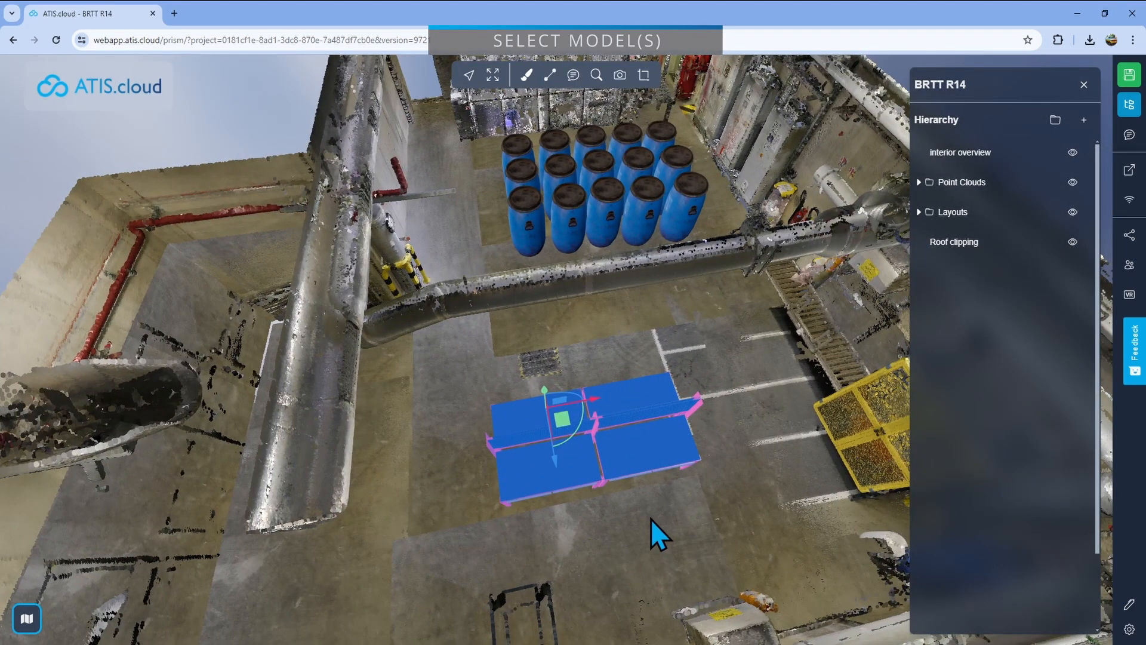
left_click(651, 519)
left_click_drag(651, 520, 615, 514)
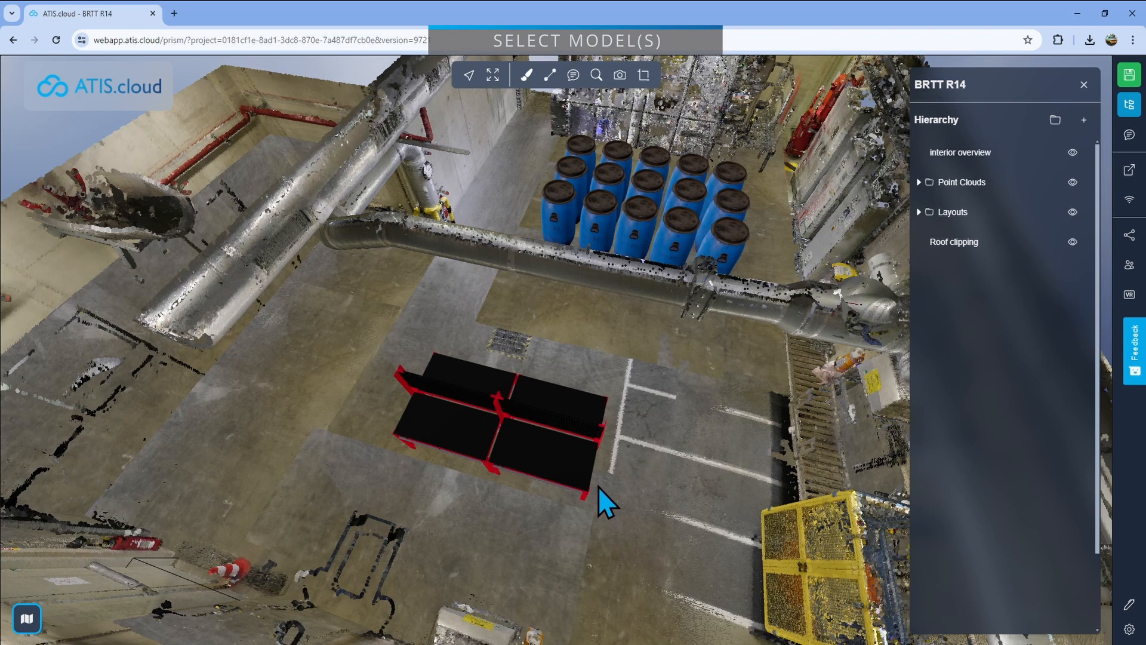
Step: Select the workbenches folder inside Layout 4 of Layouts and enable moving the whole folder
left_click(919, 212)
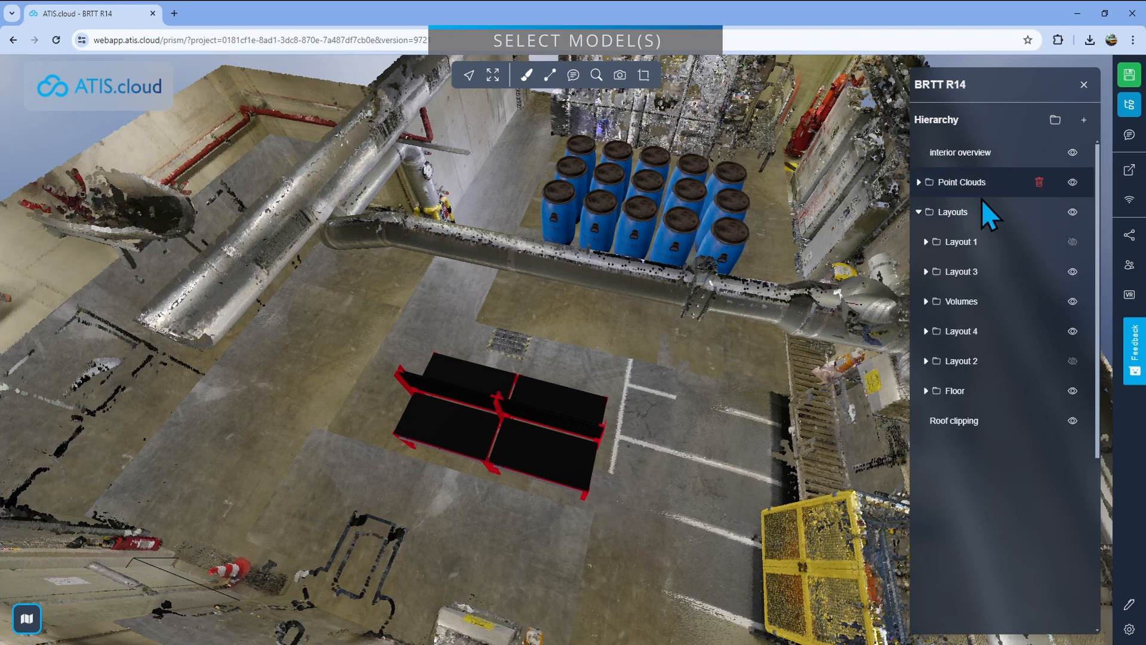
left_click(926, 332)
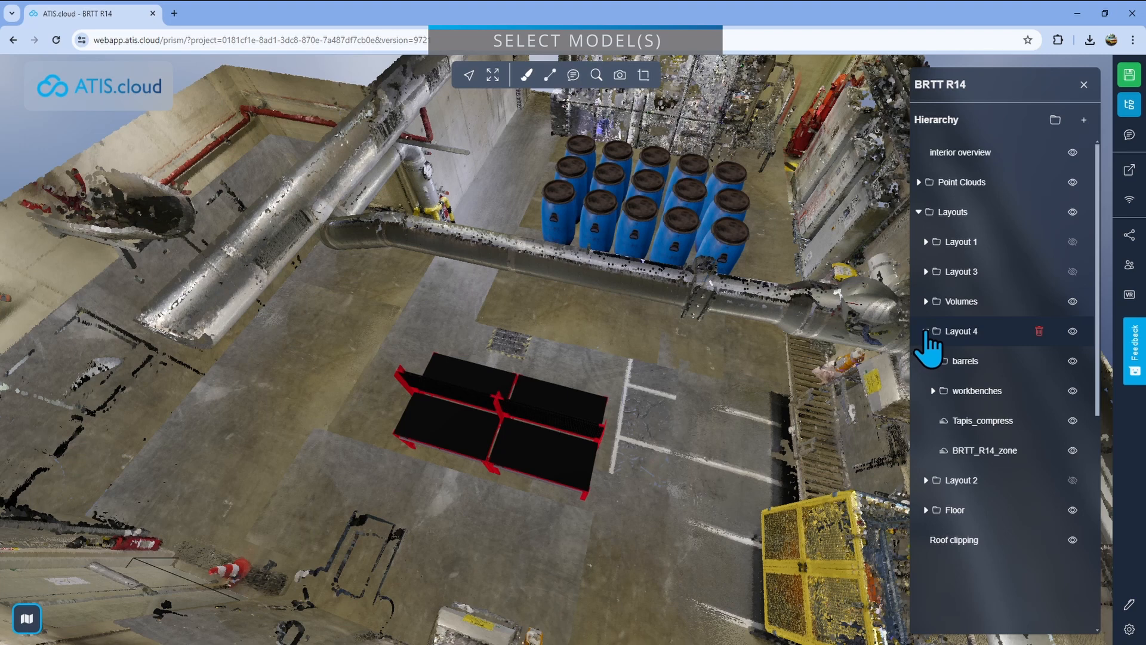
left_click(983, 391)
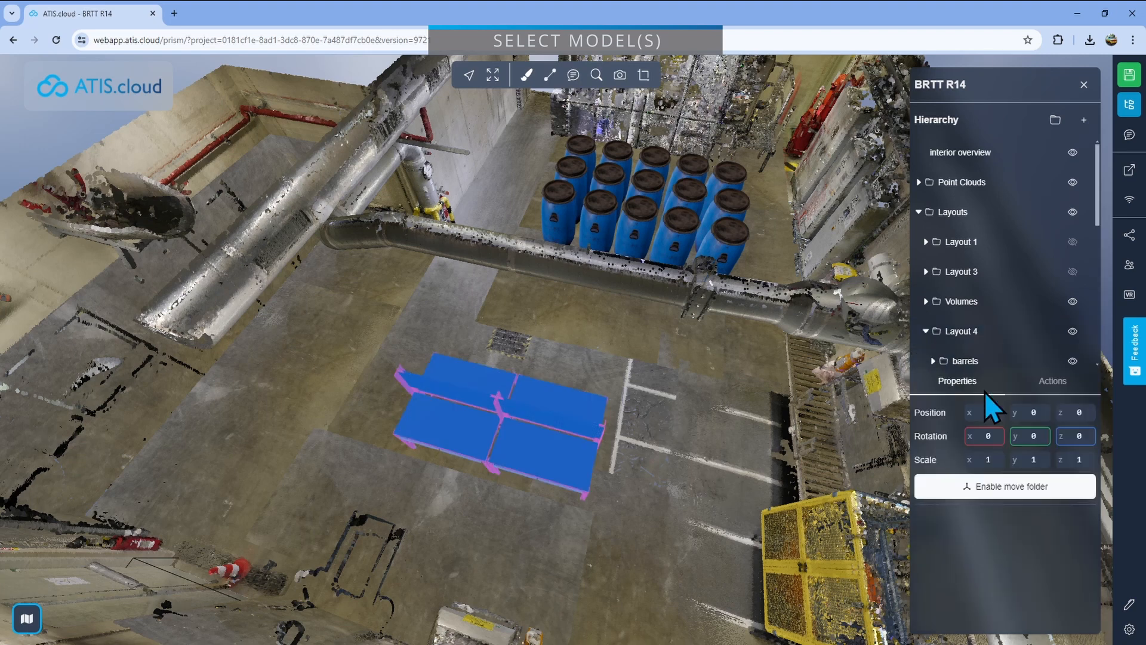
mouse_move(460, 439)
left_mouse_down()
mouse_move(495, 421)
mouse_move(546, 434)
mouse_move(499, 457)
mouse_move(478, 424)
left_mouse_up()
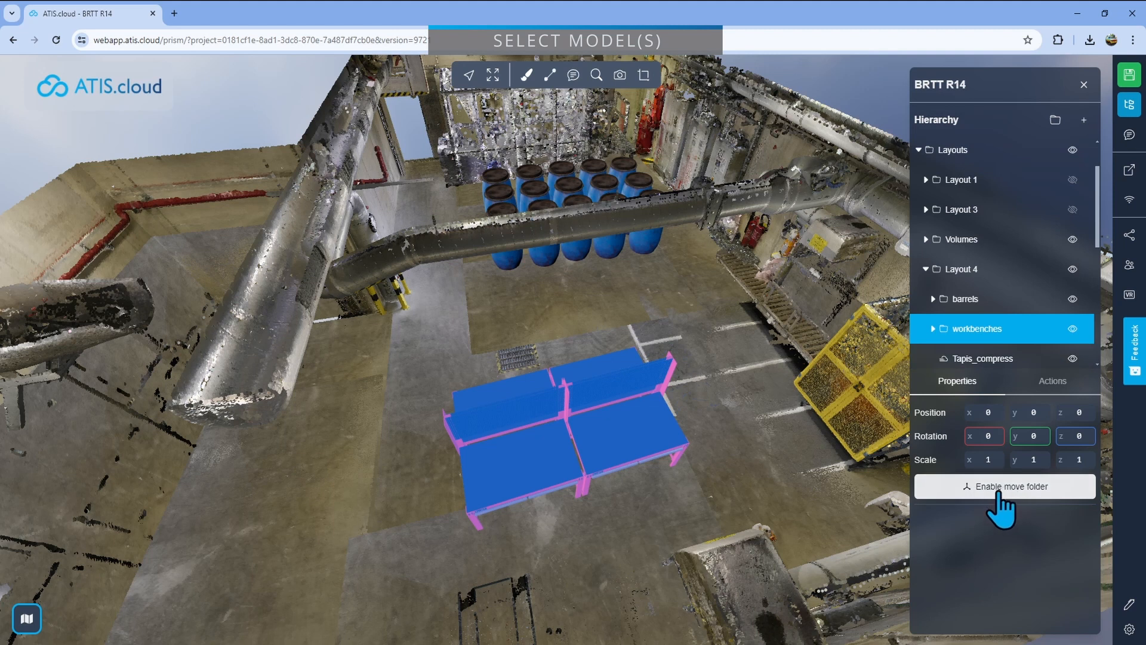
left_click(1022, 495)
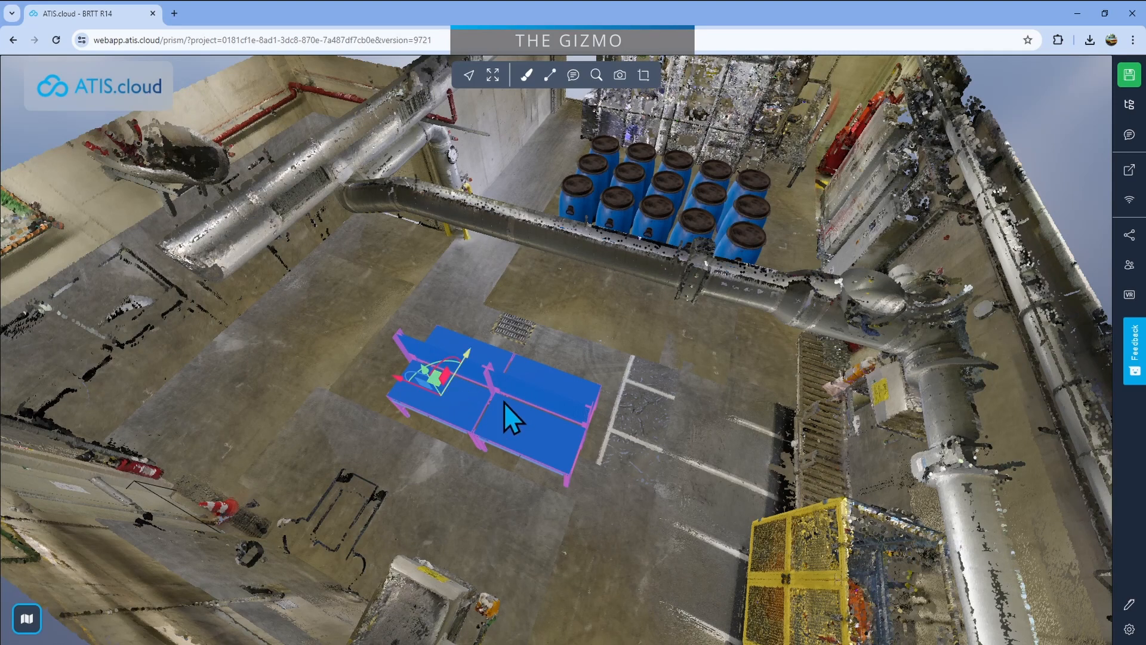
Step: Reposition the transform gizmo by picking points on and beside the workbenches
left_click_drag(559, 413, 535, 461)
left_click(468, 346)
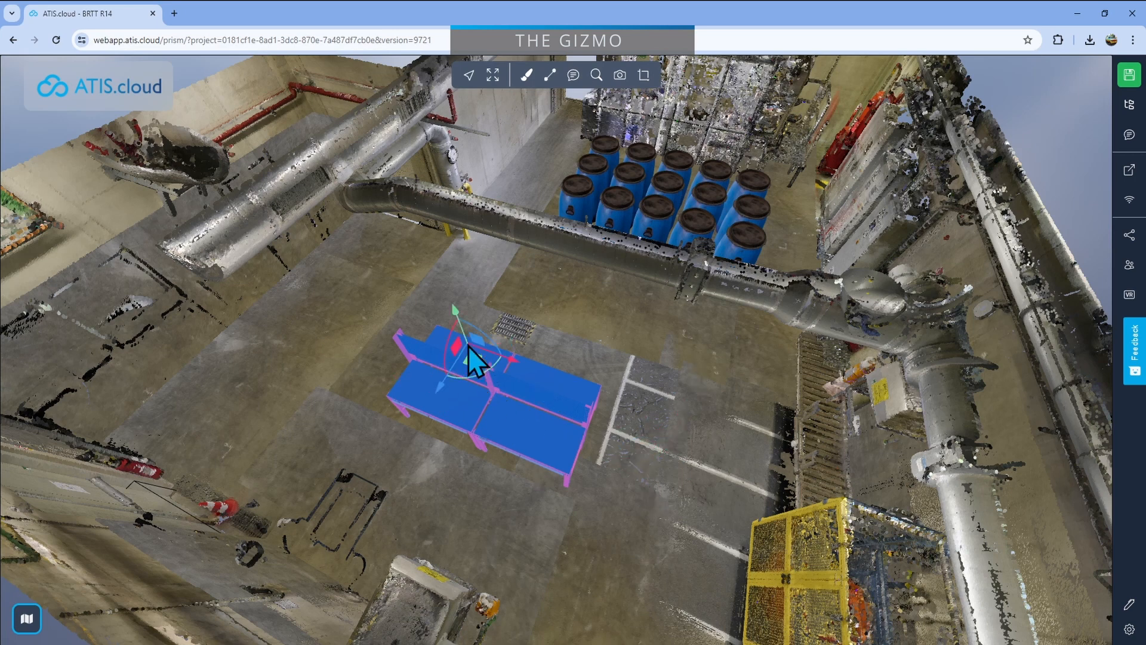
left_click(391, 460)
Step: Move the workbenches with the simple gizmo, first along single axes and across the horizontal plane
left_click_drag(528, 463, 640, 467)
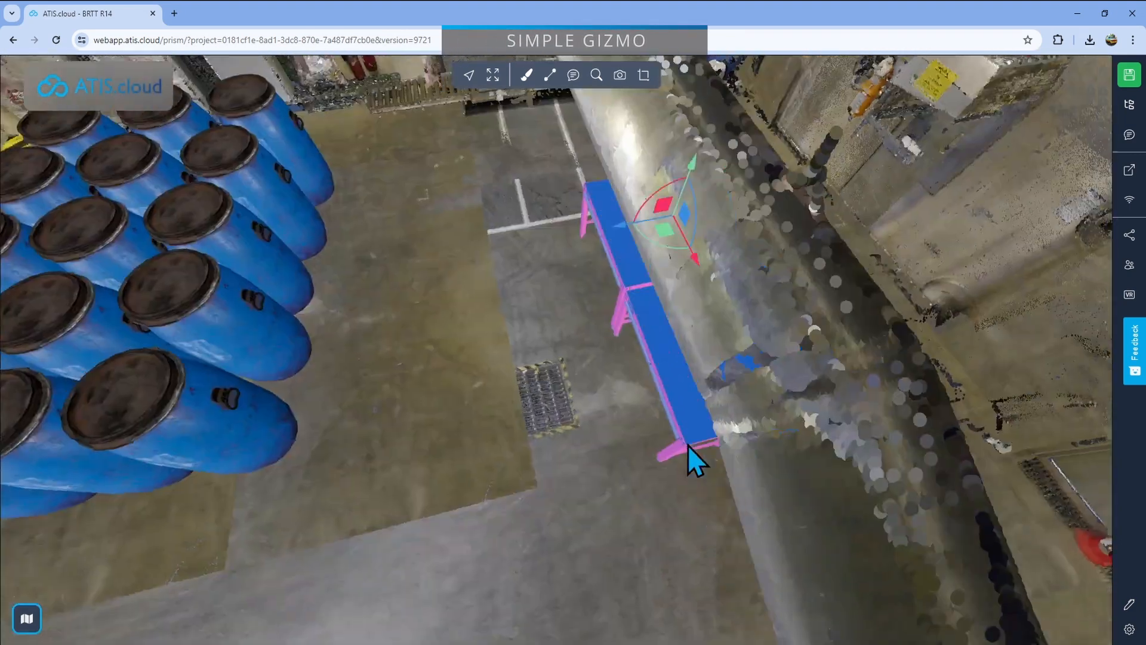
scroll(642, 438, "up", 3)
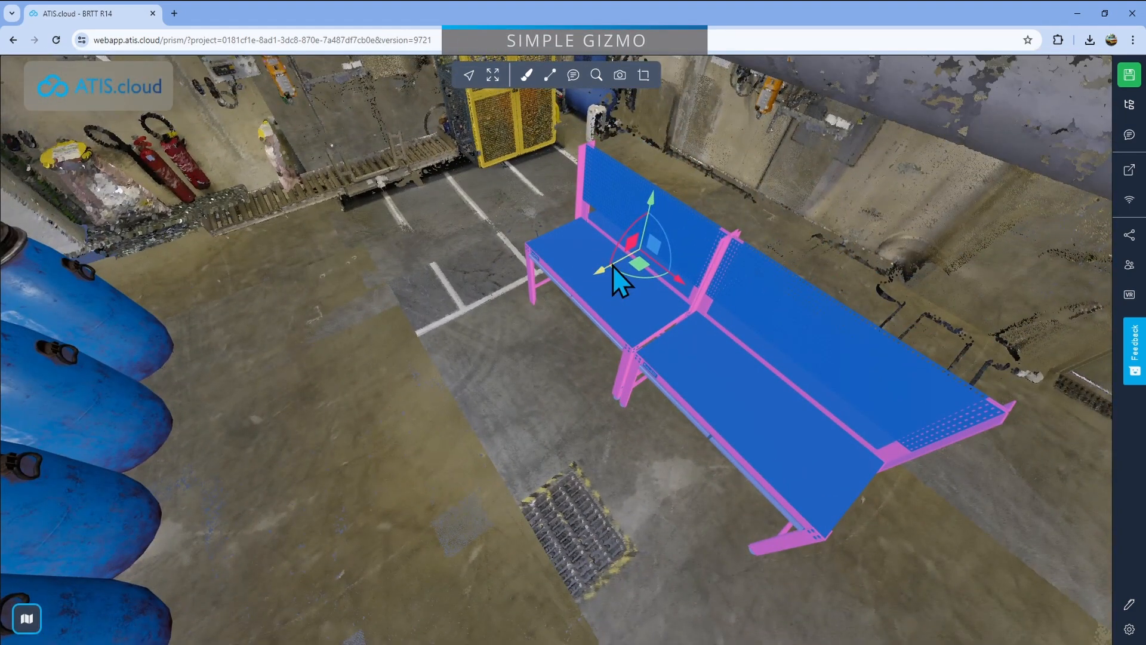
left_click_drag(613, 266, 666, 282)
left_click_drag(647, 221, 647, 221)
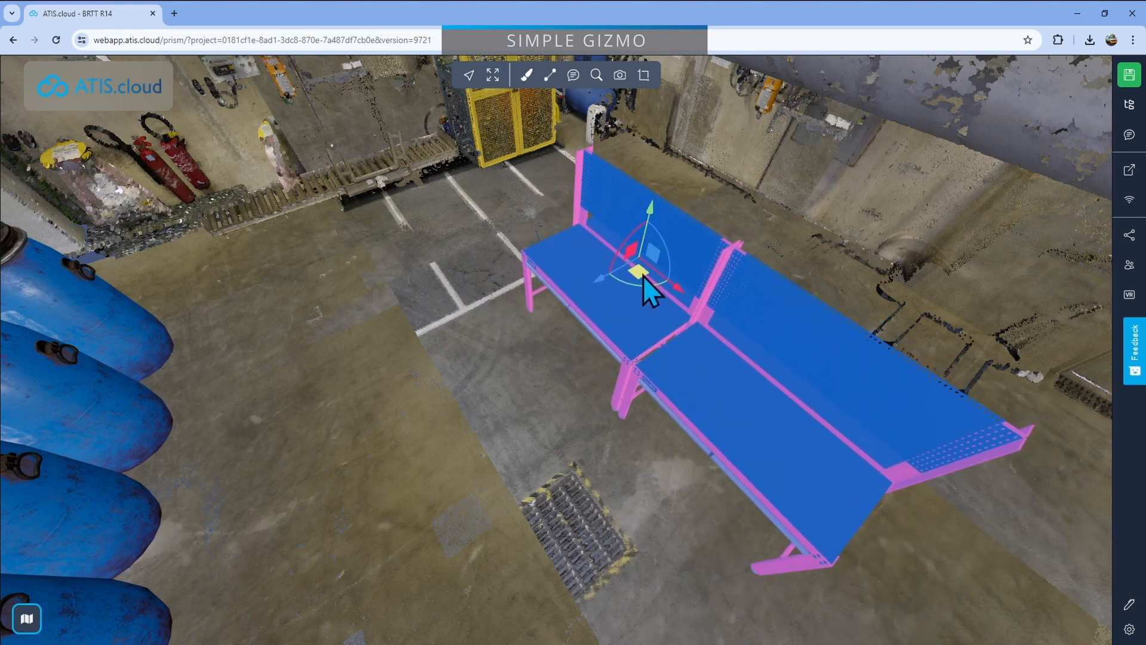
mouse_move(643, 276)
left_mouse_down()
mouse_move(619, 281)
mouse_move(665, 322)
mouse_move(661, 262)
mouse_move(644, 292)
mouse_move(586, 294)
mouse_move(643, 293)
mouse_move(618, 295)
mouse_move(632, 292)
left_mouse_up()
left_click_drag(578, 365, 643, 357)
scroll(635, 368, "up", 3)
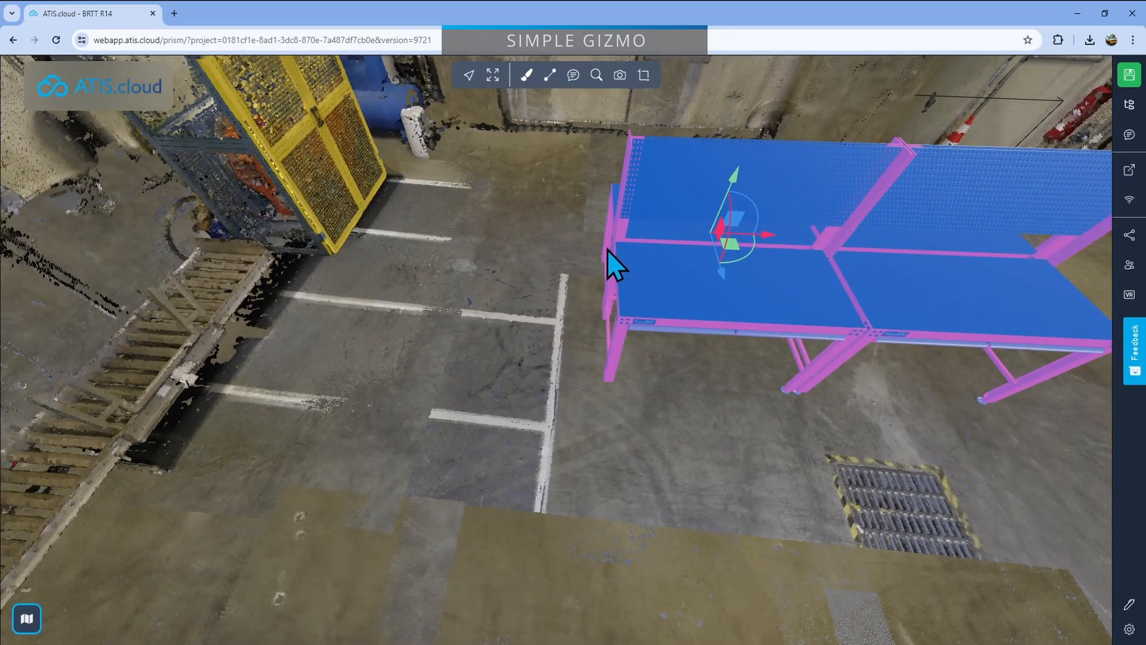
Step: Rotate the workbenches horizontally about a floor point beside them and about the upper end of their middle divider
left_click(522, 261)
mouse_move(549, 285)
left_mouse_down()
mouse_move(520, 303)
mouse_move(561, 295)
left_mouse_up()
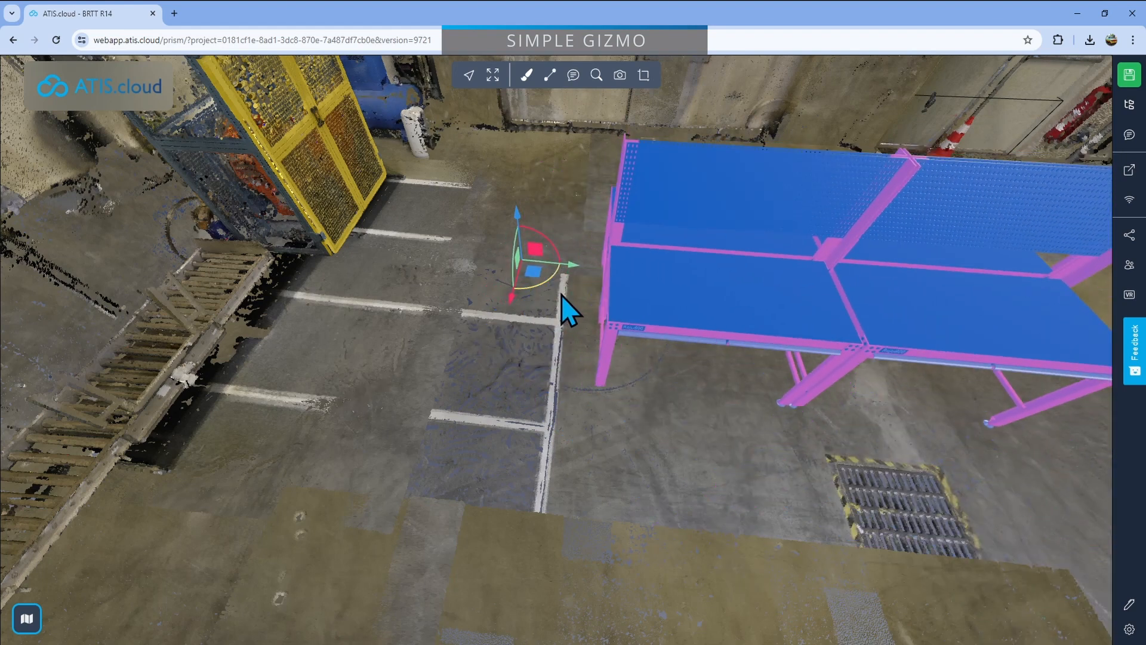
left_click(908, 154)
right_click_drag(932, 178, 773, 259)
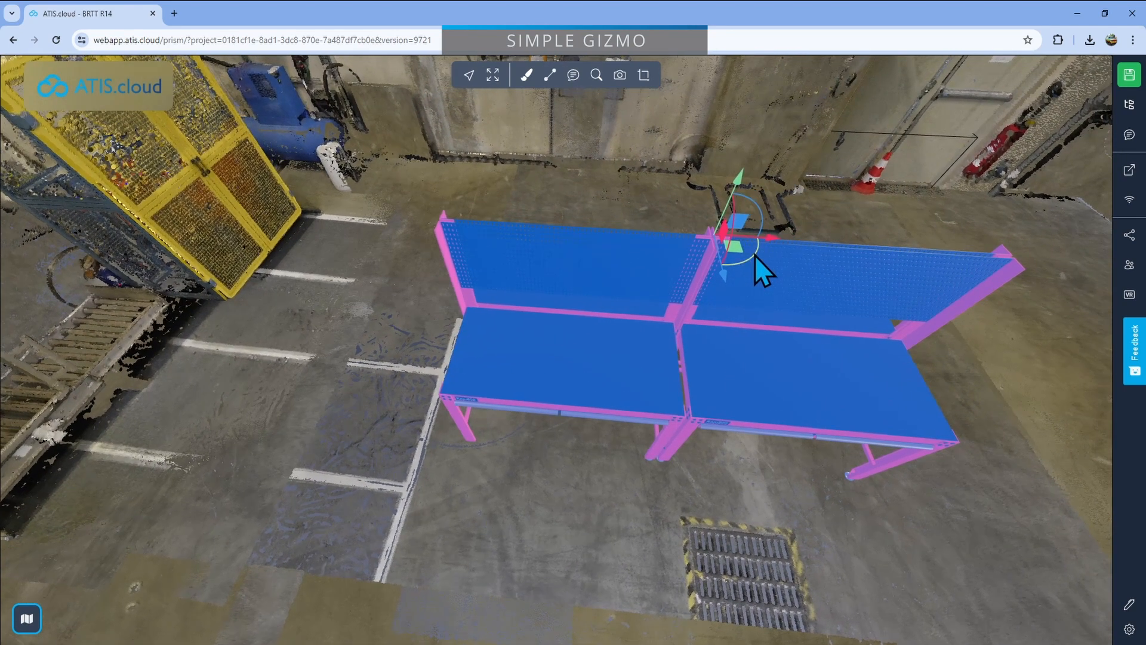
left_click_drag(755, 256, 778, 269)
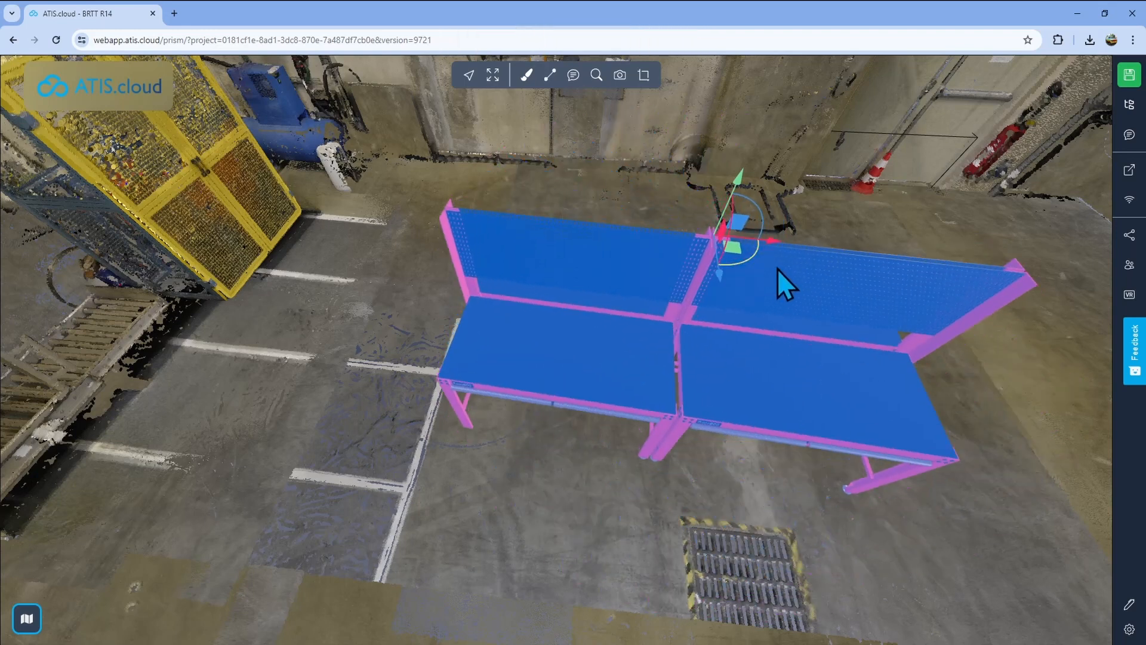
Step: Place the gizmo on the worktop nearest the parking lines and set the Gizmo Type to Advanced
left_click(593, 353)
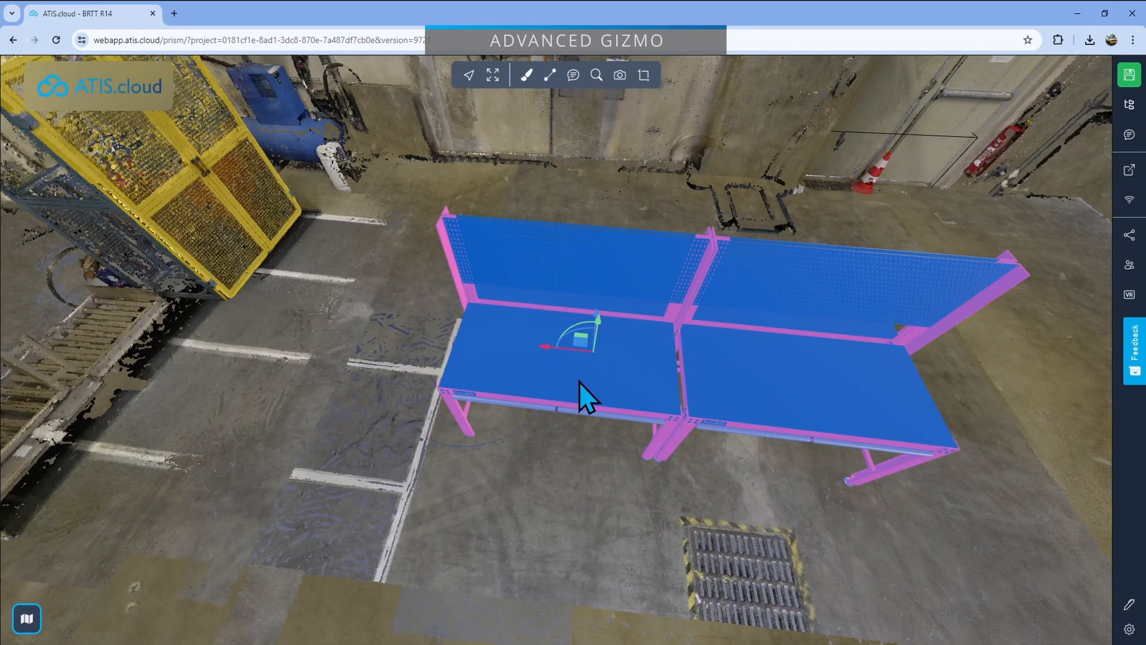
left_click(1130, 630)
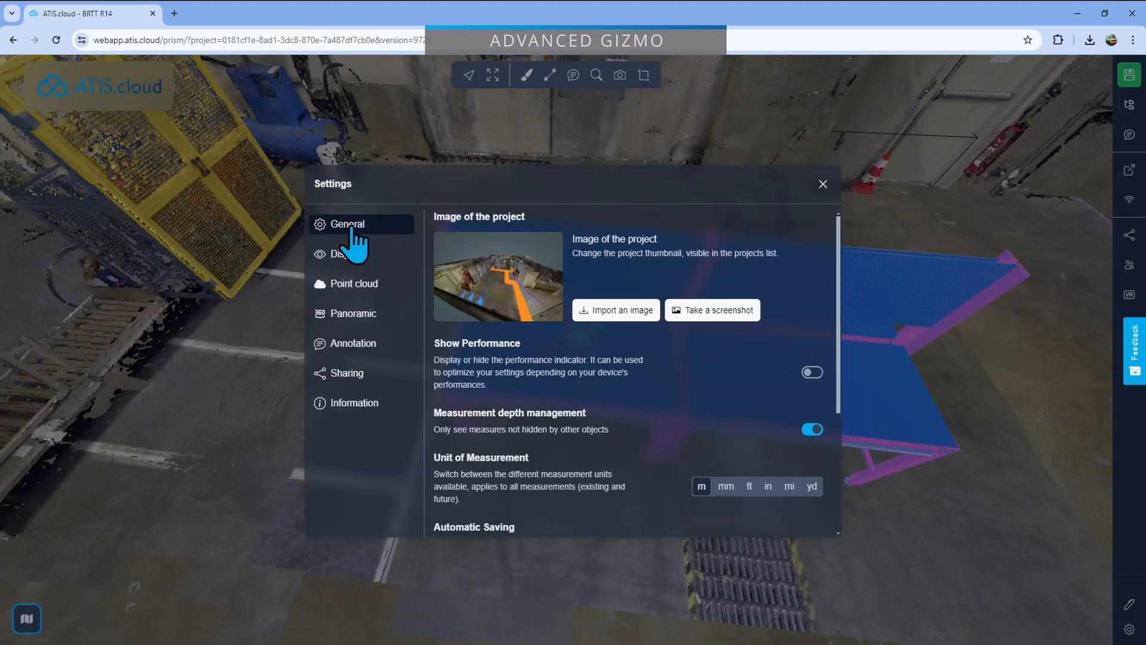
scroll(703, 436, "down", 3)
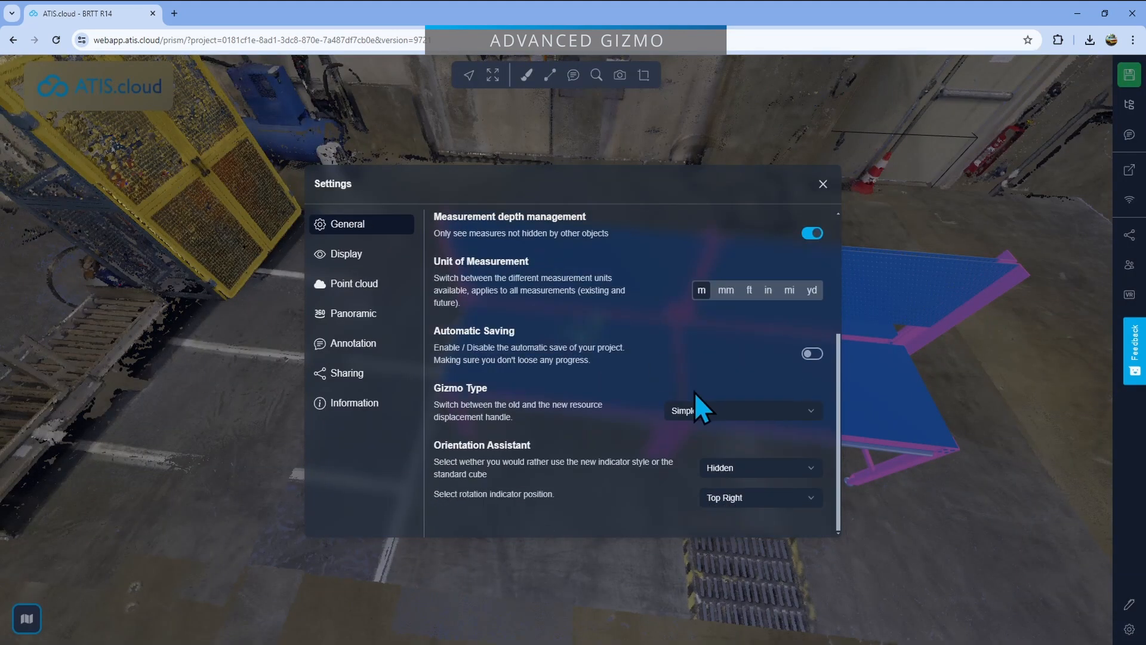
left_click(758, 412)
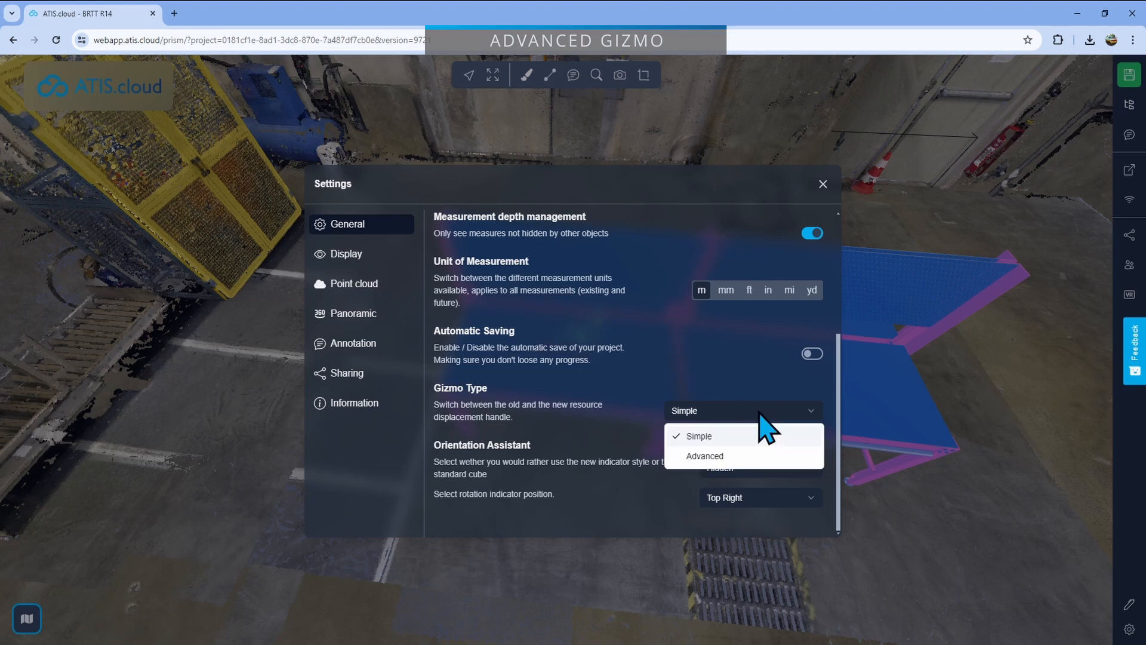
left_click(705, 456)
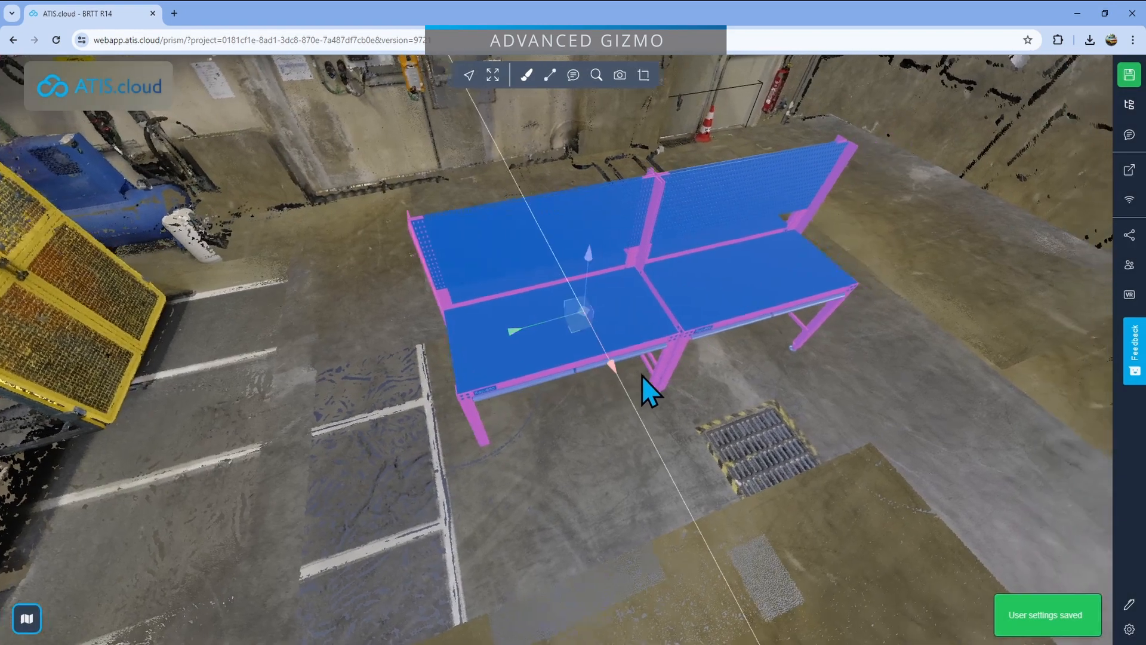
Step: Move the workbenches across the floor along the red and green axes of the advanced gizmo
left_click_drag(642, 375, 667, 342)
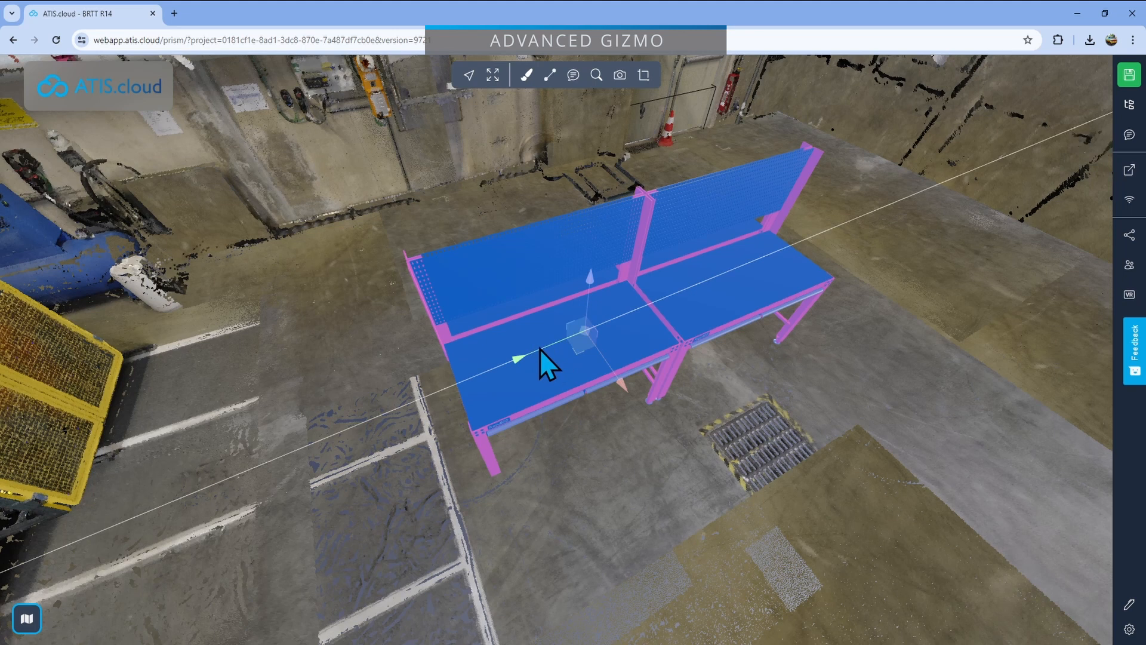
left_click_drag(543, 350, 579, 317)
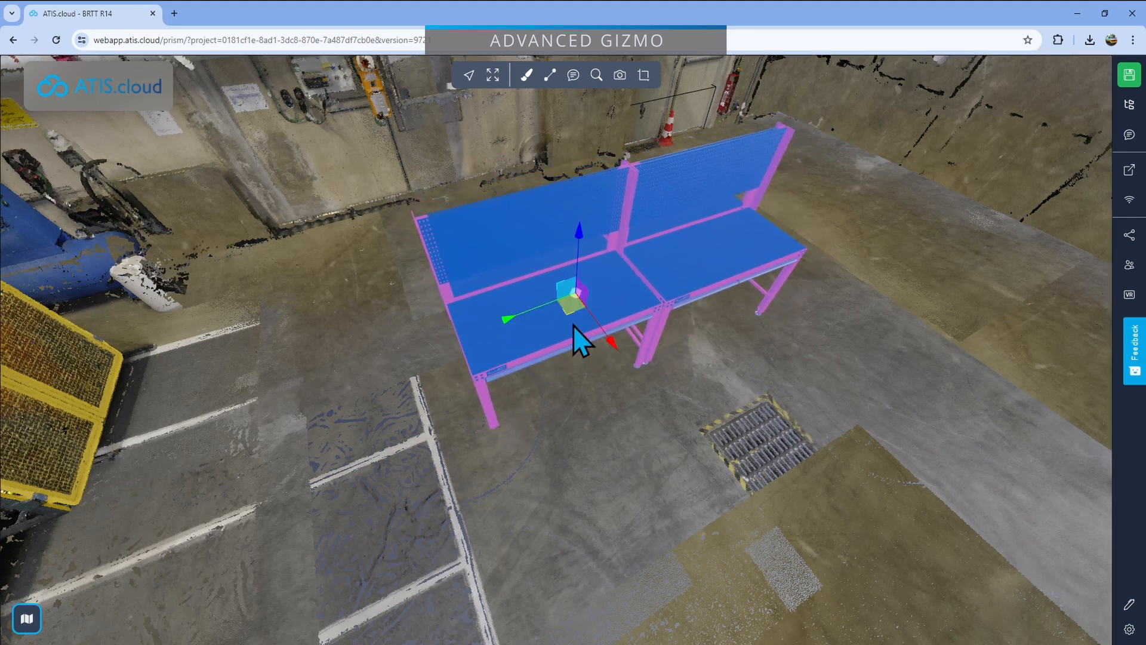
Step: Switch the advanced gizmo to rotation and turn the workbenches about its vertical axis and outer ring
left_click(573, 325)
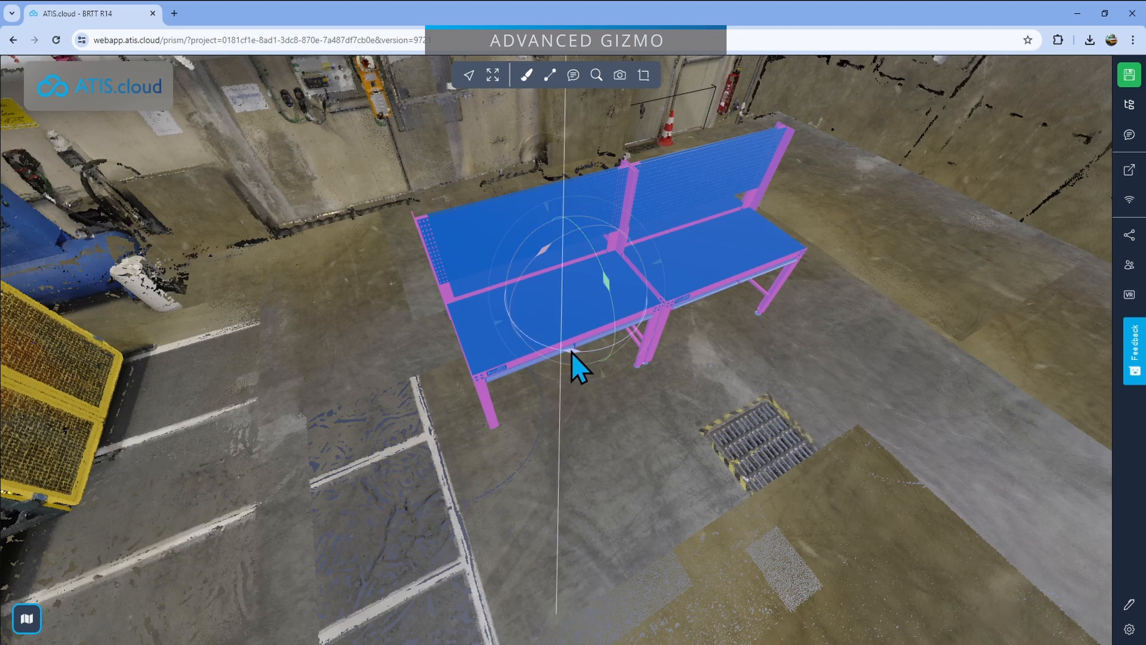
mouse_move(588, 418)
left_mouse_down()
mouse_move(635, 431)
mouse_move(582, 415)
left_mouse_up()
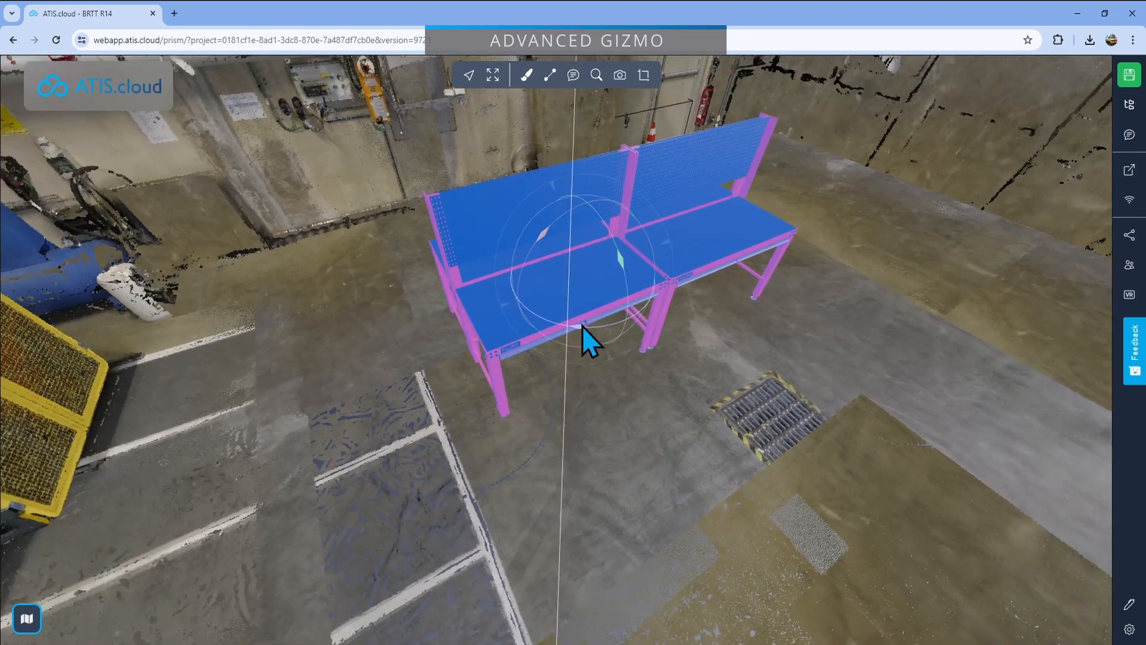
left_click_drag(582, 326, 679, 374)
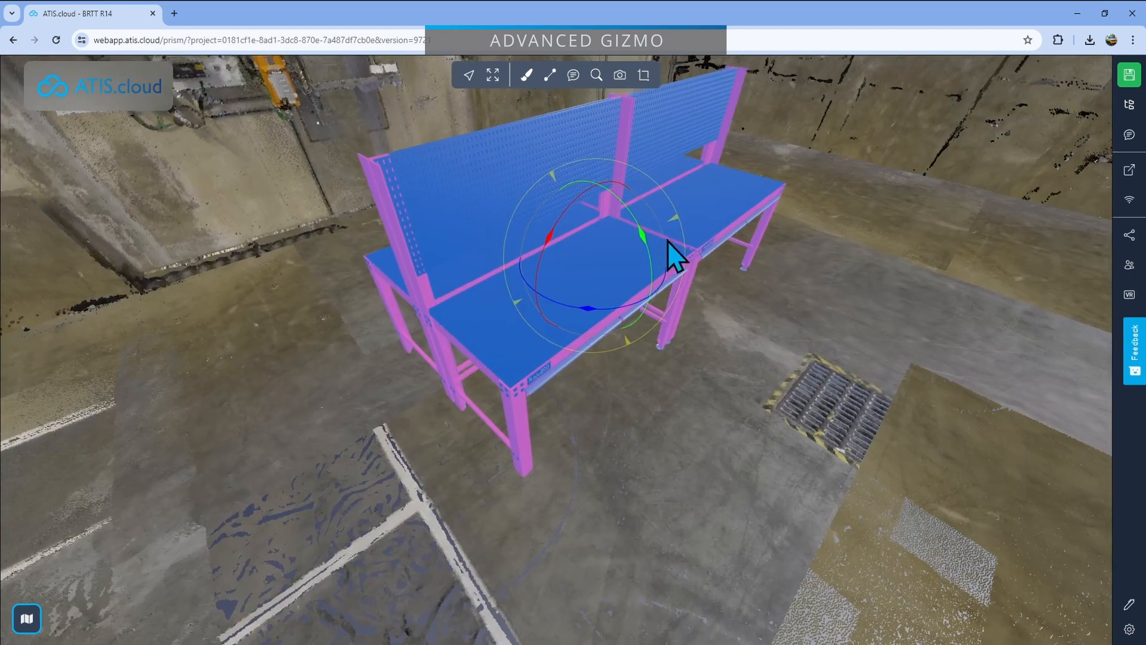
left_click_drag(799, 358, 764, 344)
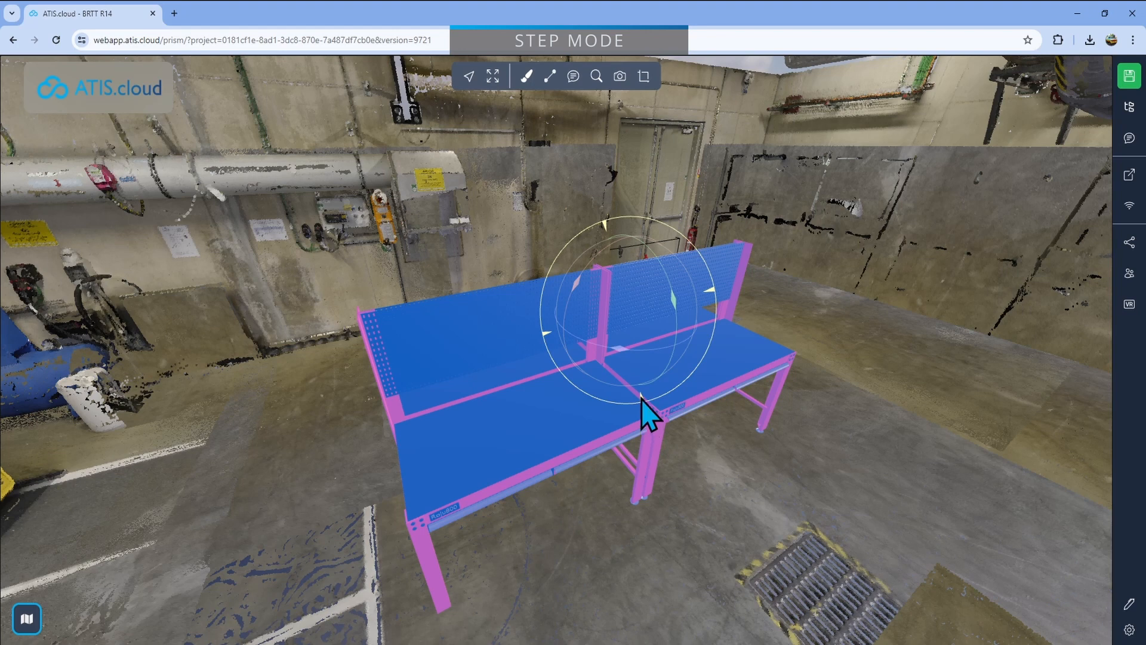
left_click_drag(641, 399, 486, 418)
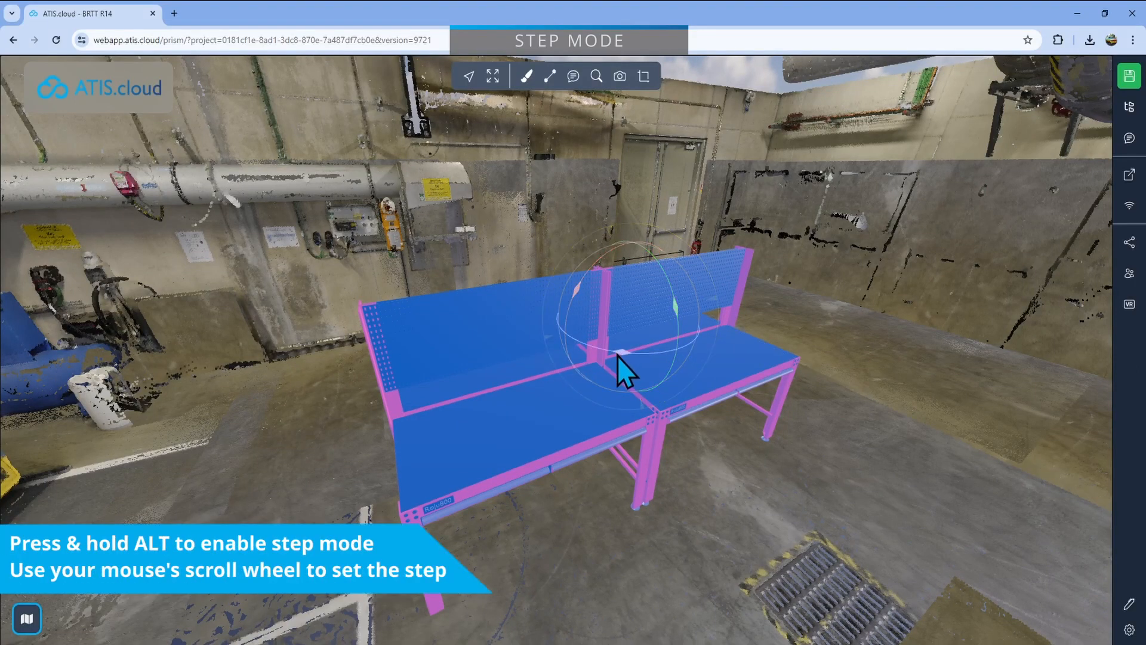
Step: Set the gizmo's rotation step to 90° and rotate the workbenches in step mode about different axes
scroll(618, 356, "up", 3, "alt")
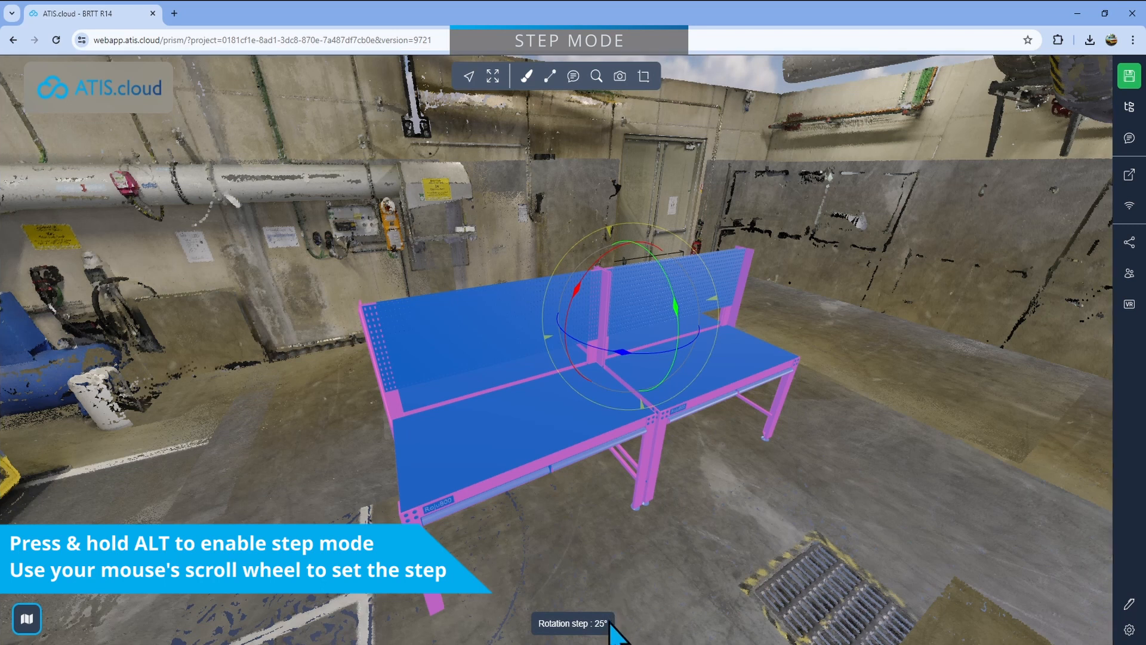
scroll(625, 432, "up", 5, "alt")
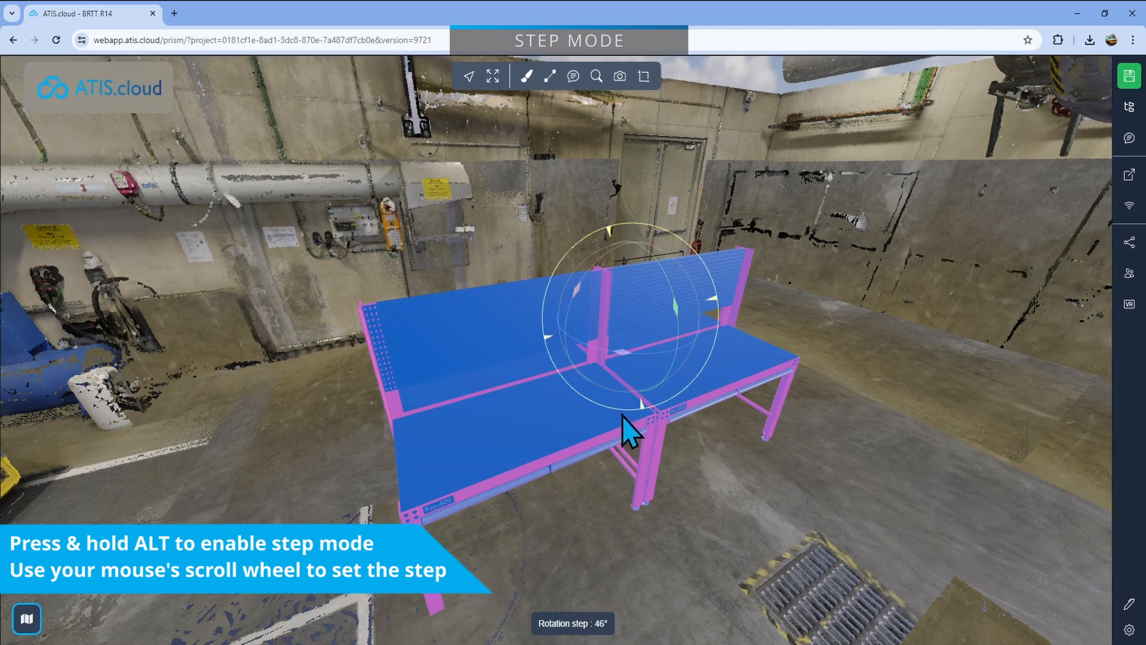
scroll(622, 417, "up", 5, "alt")
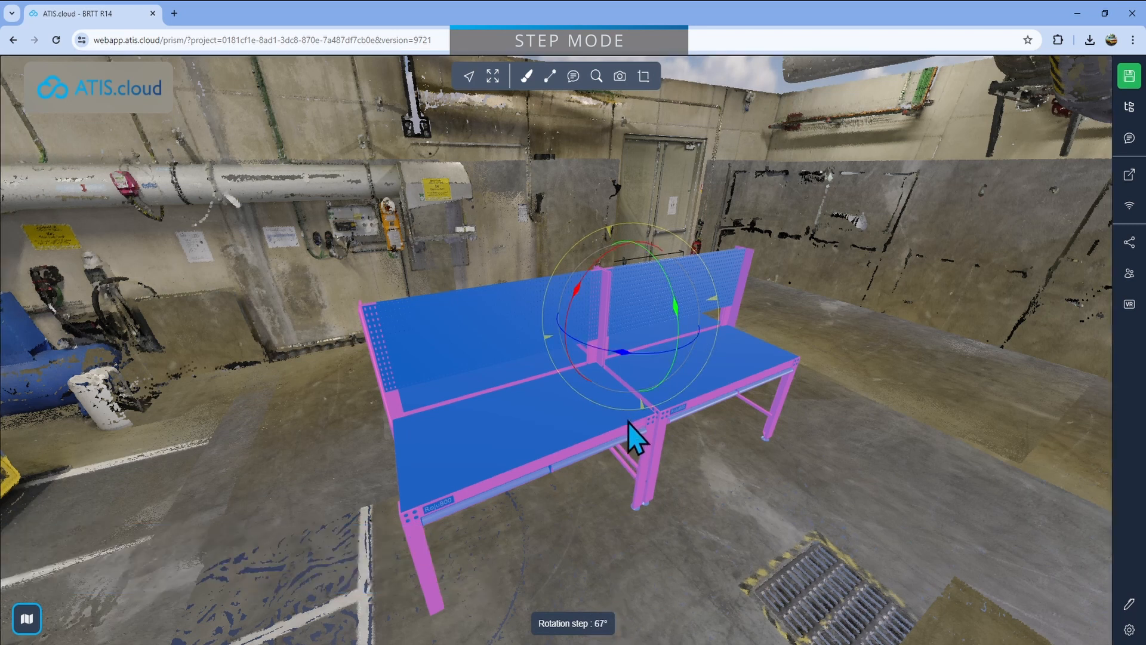
scroll(628, 423, "up", 5, "alt")
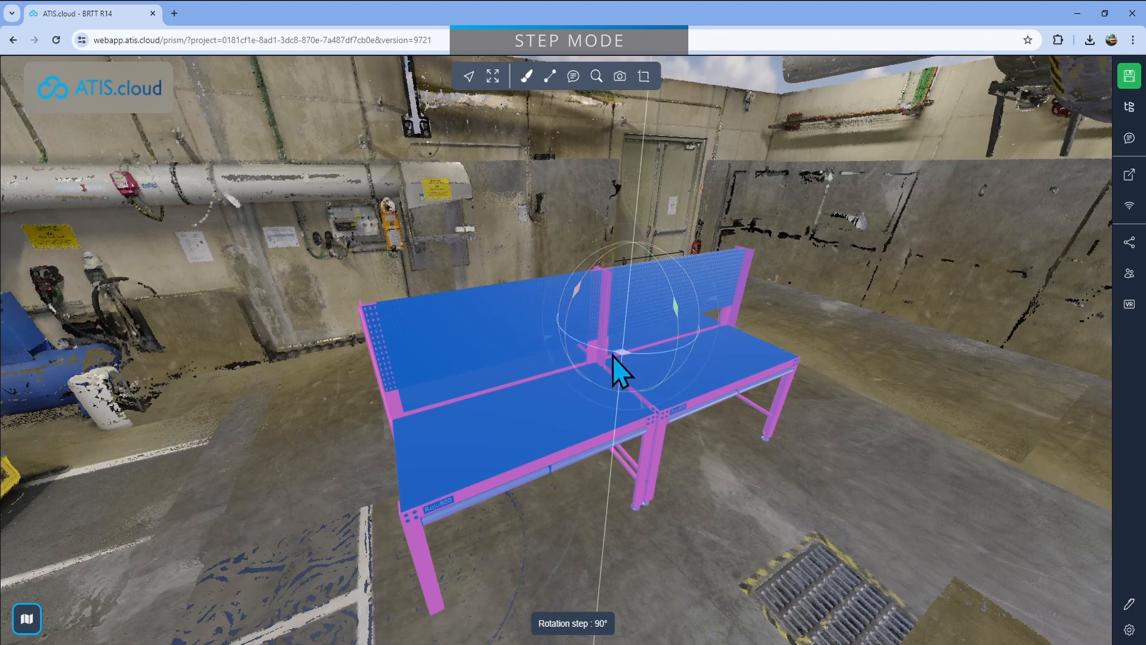
mouse_move(612, 356)
left_mouse_down()
mouse_move(525, 342)
mouse_move(632, 355)
left_mouse_up()
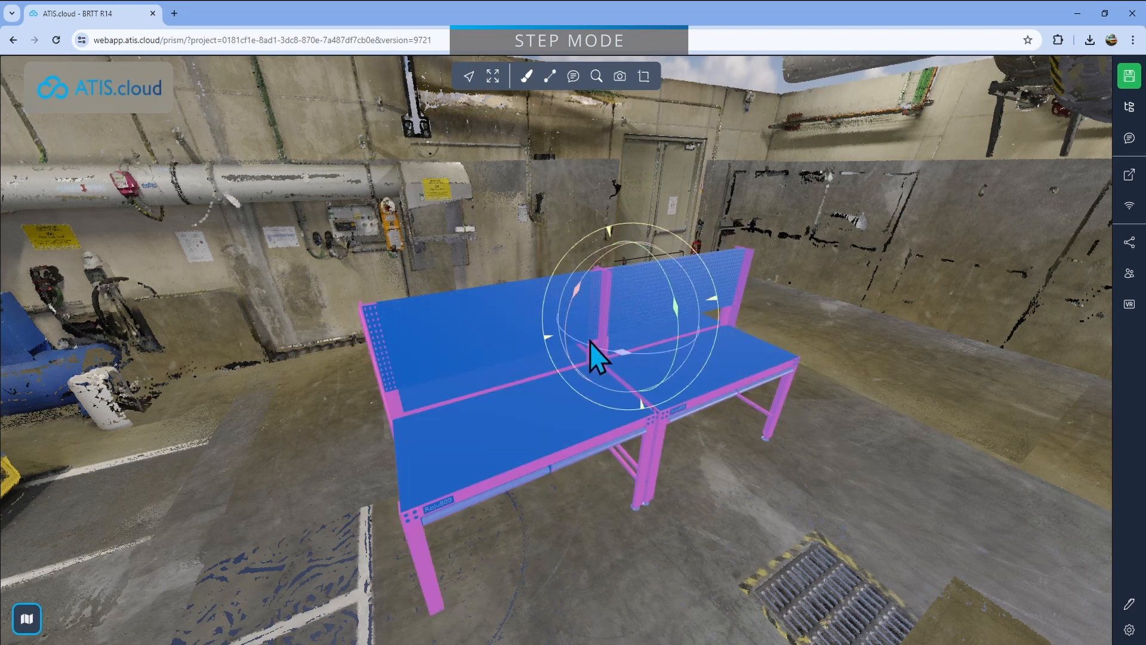
left_click_drag(589, 339, 526, 392)
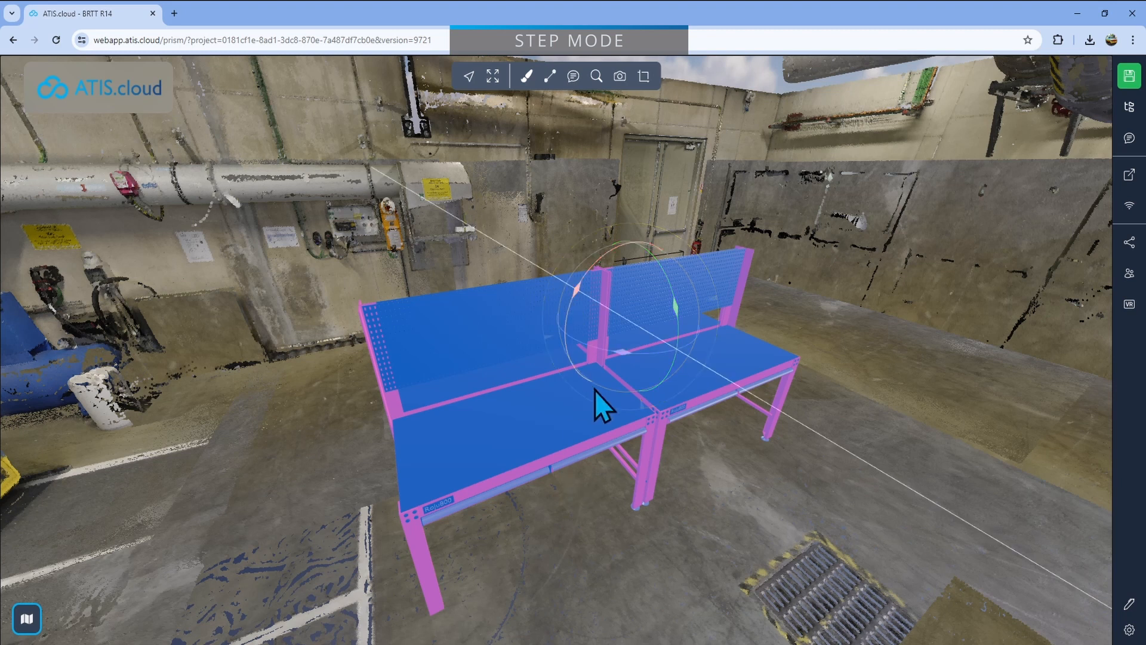
Step: Cycle the translation gizmo's Snap Grid through its step sizes and move the workbenches across the floor in step mode
left_click(604, 357)
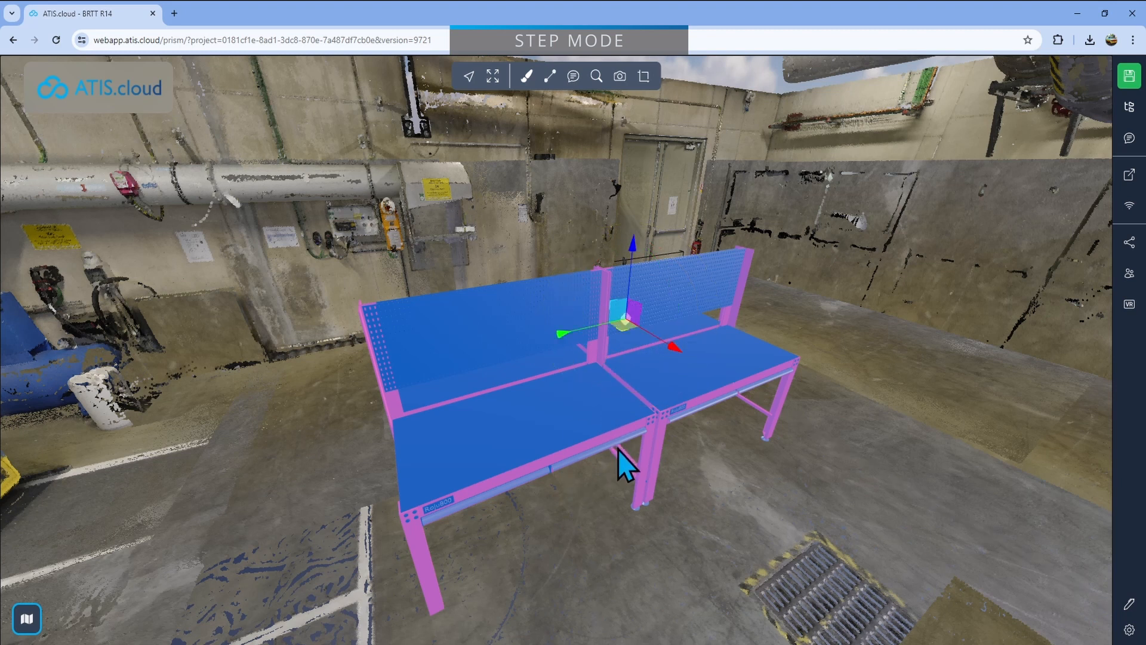
key("g")
key("g")
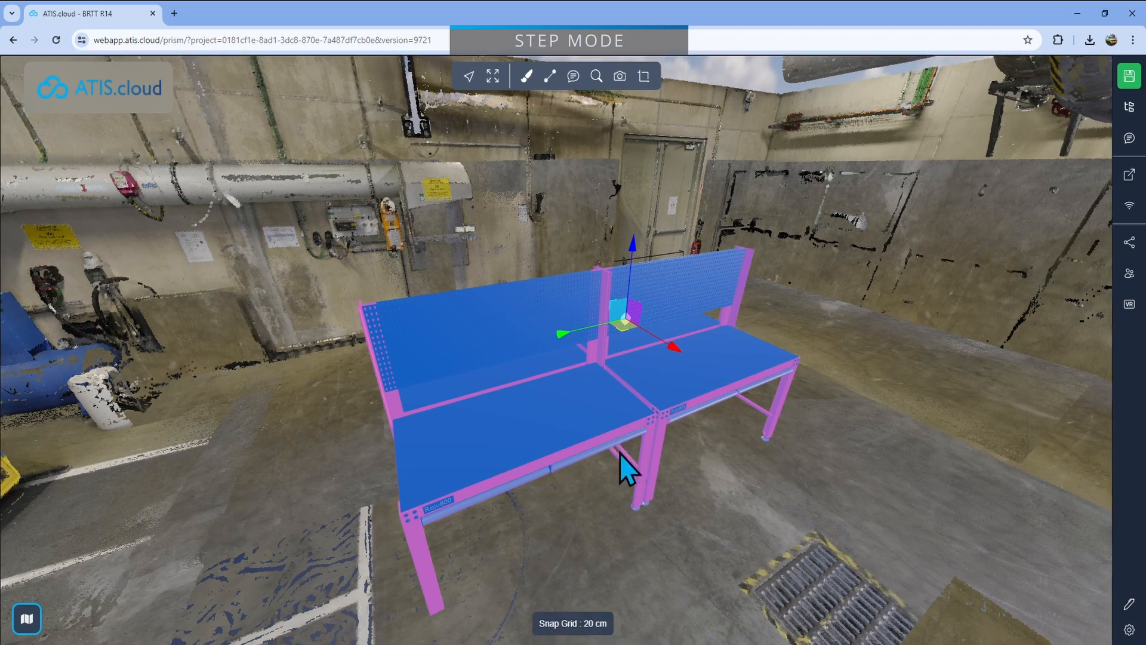
key("g")
key("g")
key("g")
left_click_drag(624, 319, 641, 331)
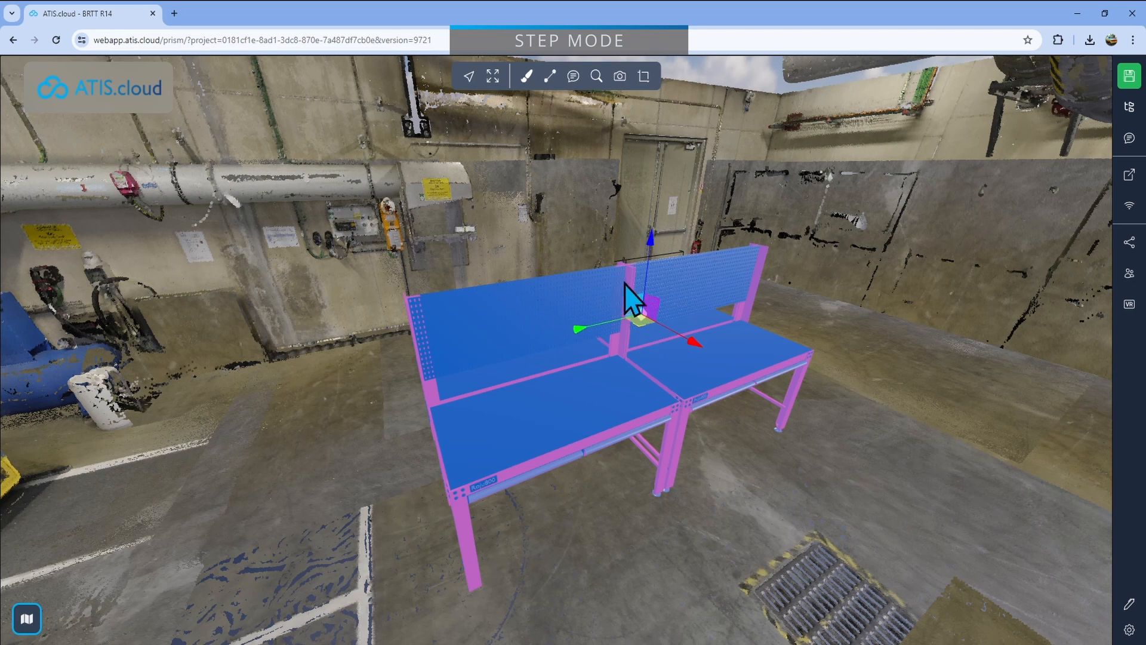
Step: Scale the workbenches with the advanced size gizmo, using its red, green and blue axis handles and a plane handle
key("e")
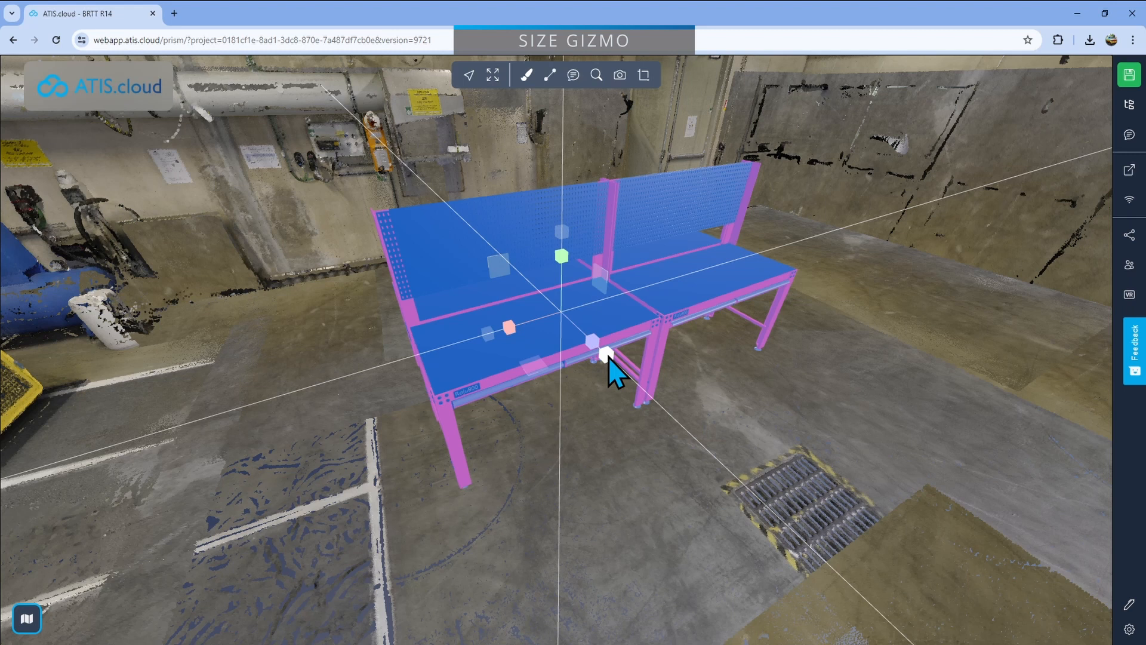
left_click_drag(619, 486, 680, 343)
mouse_move(617, 226)
left_mouse_down()
mouse_move(600, 266)
mouse_move(617, 224)
left_mouse_up()
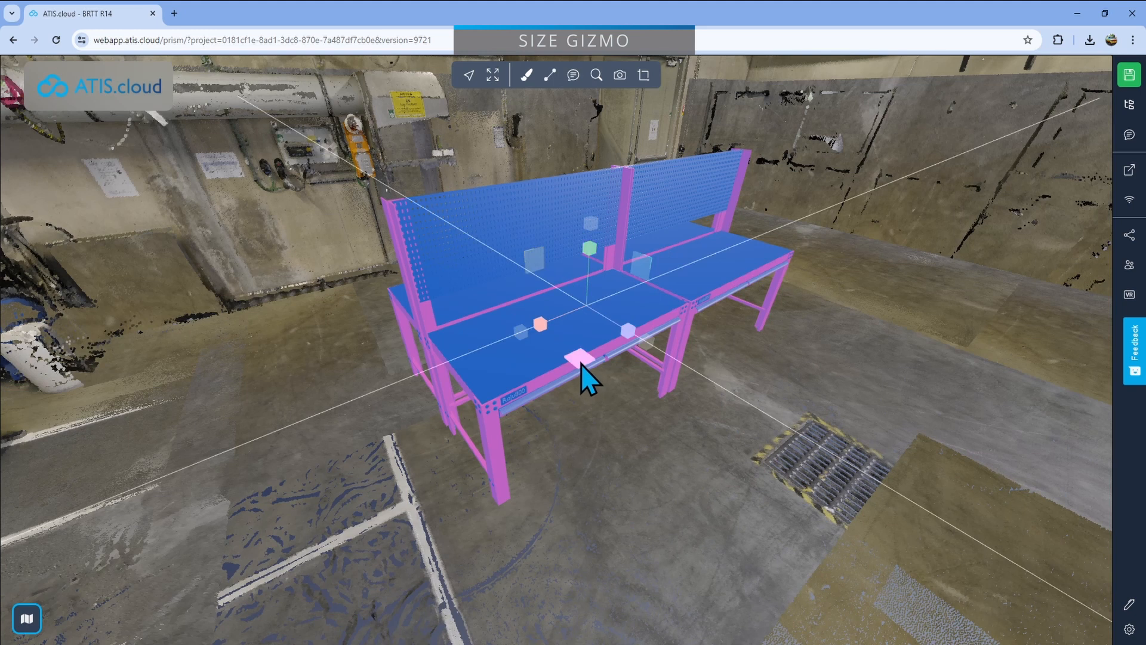
left_click_drag(539, 328, 542, 327)
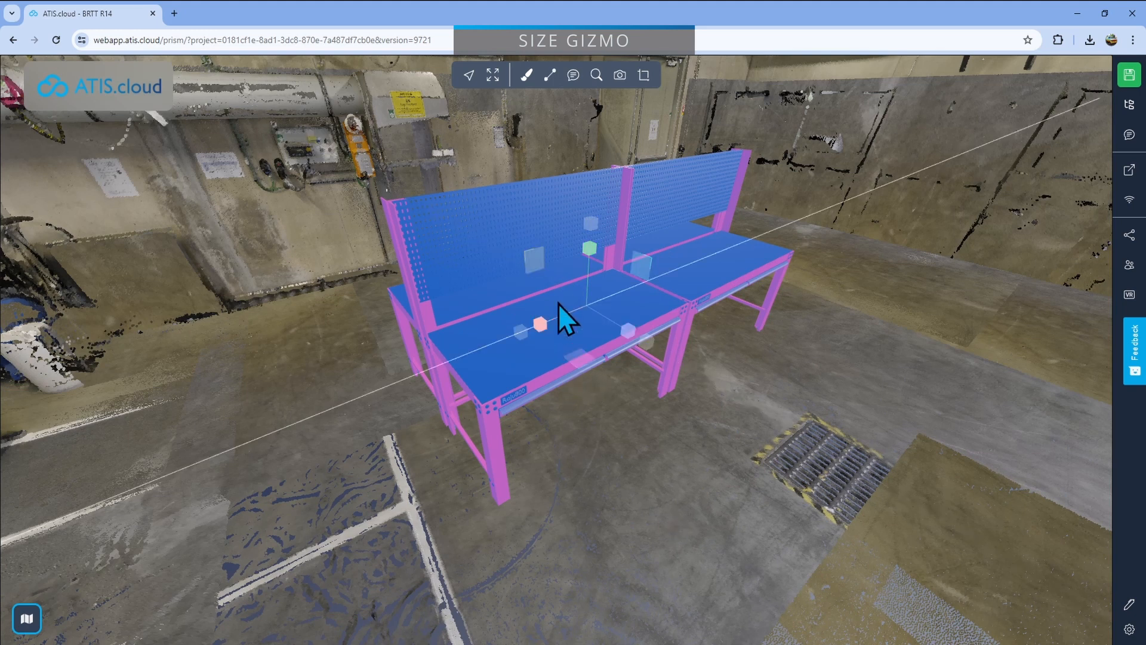
mouse_move(539, 326)
left_mouse_down()
mouse_move(555, 321)
mouse_move(527, 339)
mouse_move(543, 328)
left_mouse_up()
left_click_drag(587, 247, 593, 248)
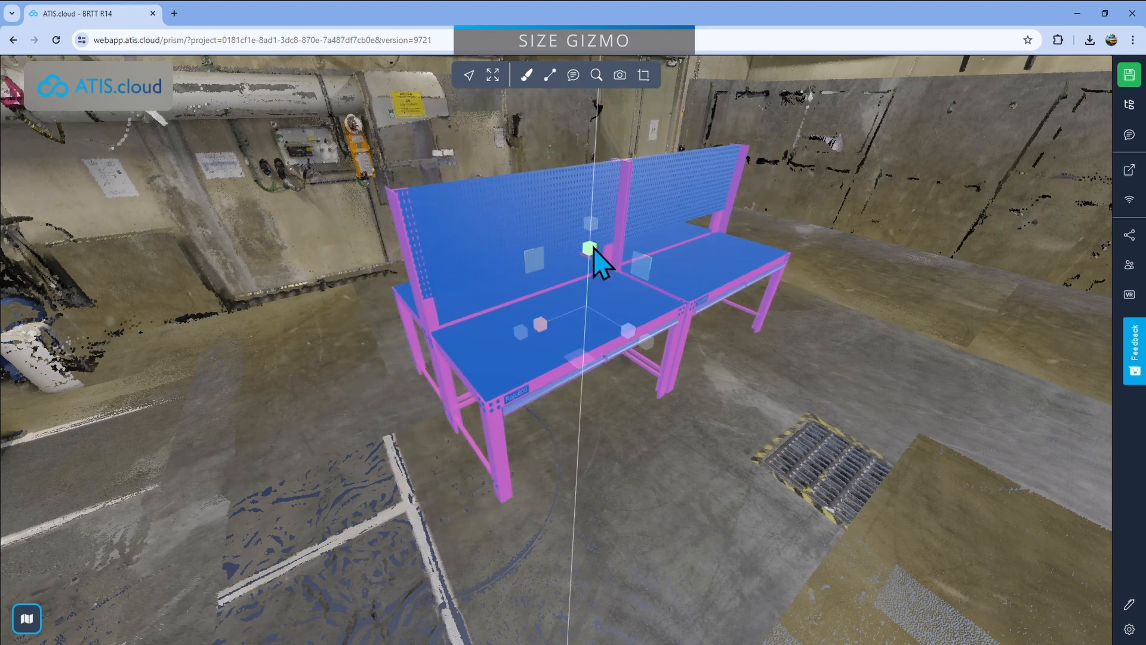
left_click_drag(629, 333, 632, 331)
left_click_drag(607, 445, 642, 446)
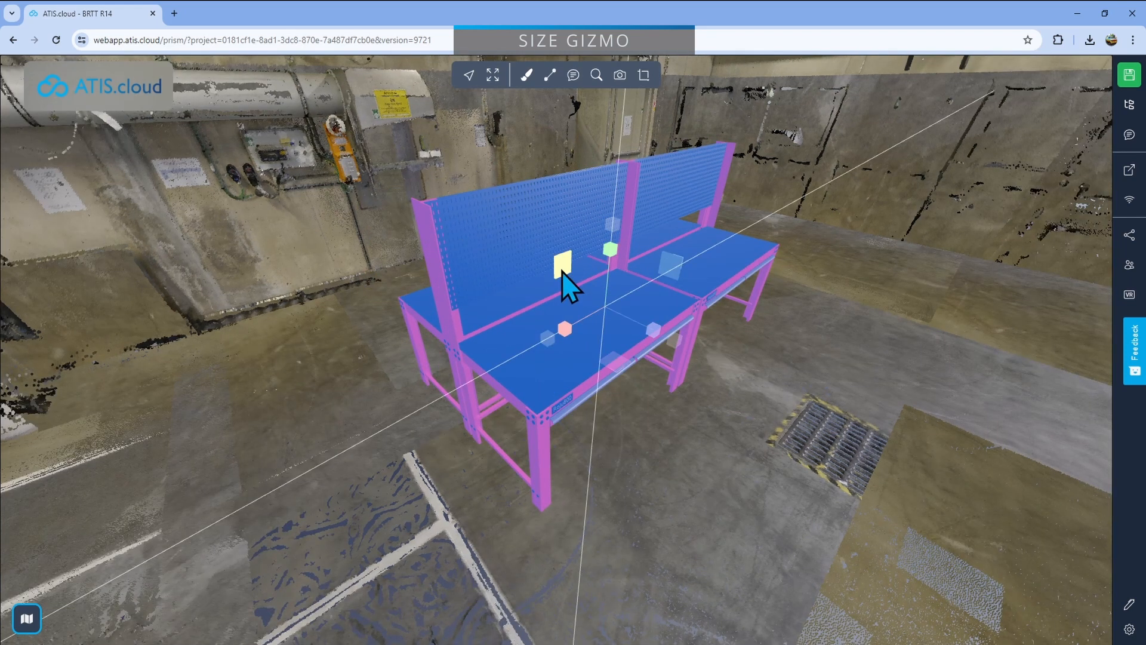
left_click_drag(578, 356, 621, 367)
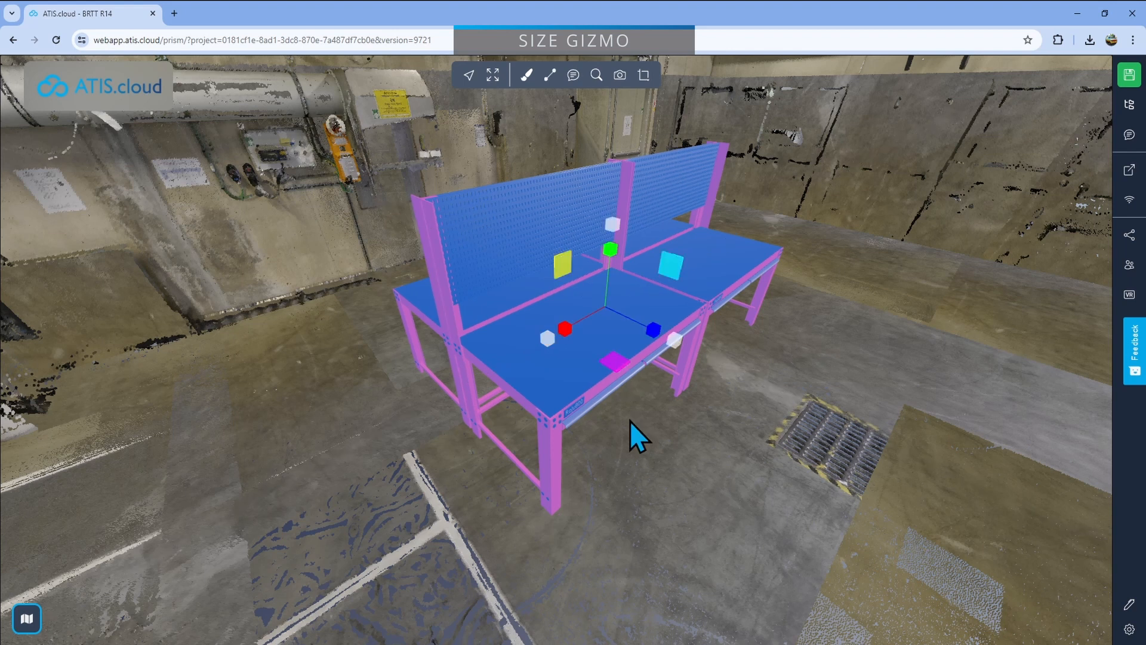
Step: Switch from the size gizmo to the translation gizmo and set the Gizmo Type to Simple in the general settings
key("w")
left_click_drag(691, 399, 648, 394)
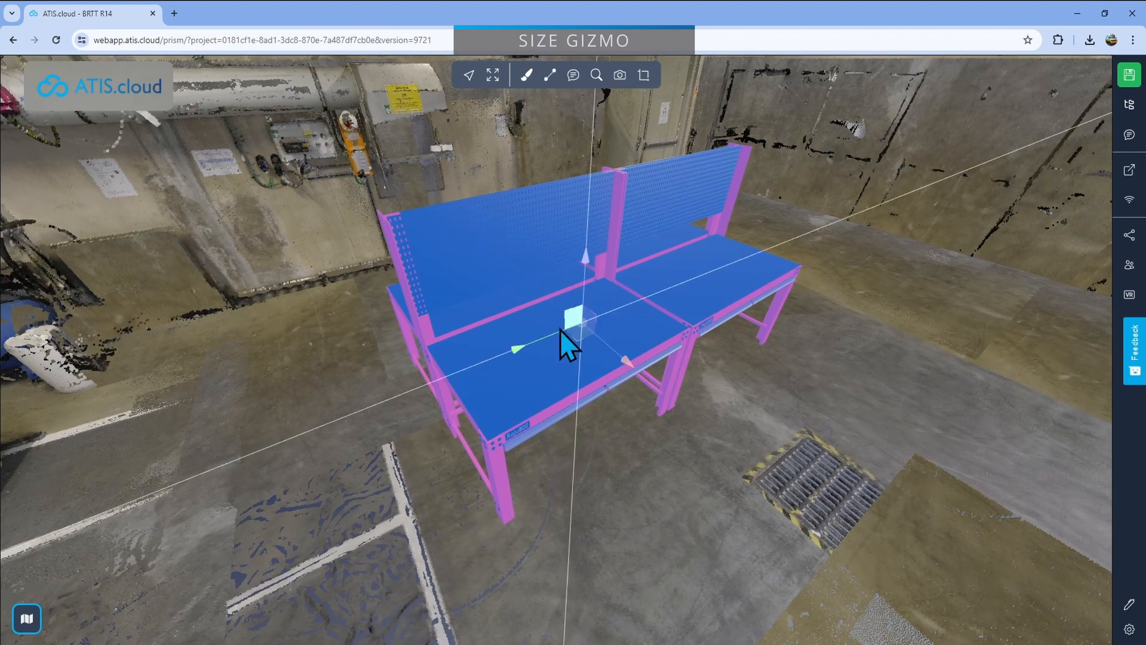
left_click(1129, 629)
scroll(653, 449, "down", 3)
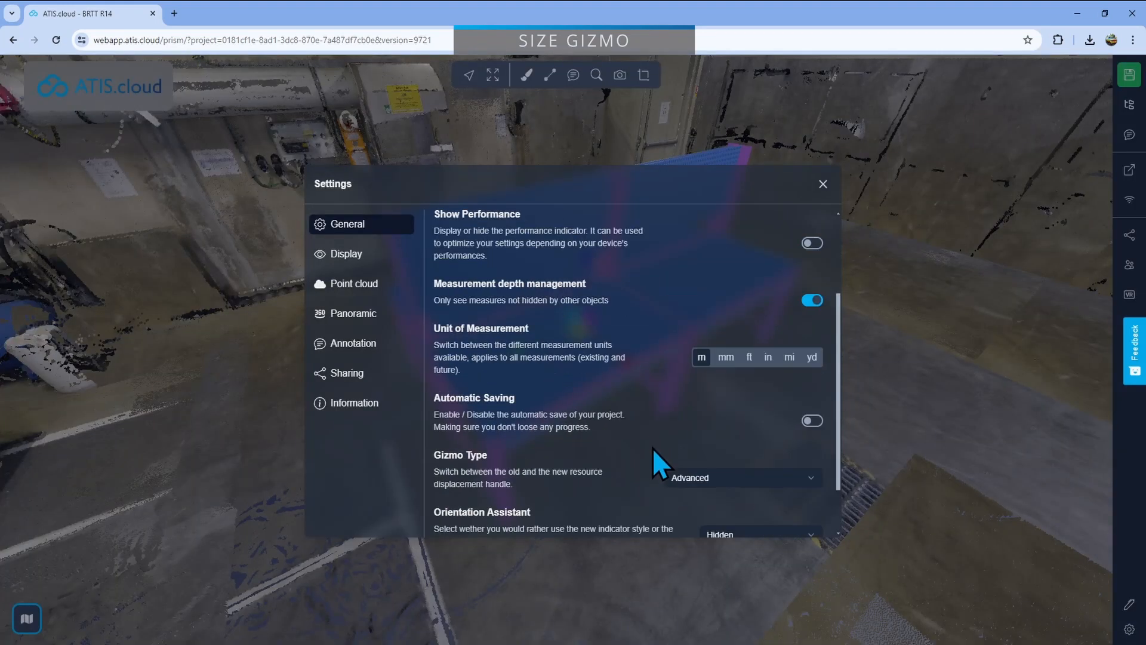
left_click(736, 412)
left_click(711, 436)
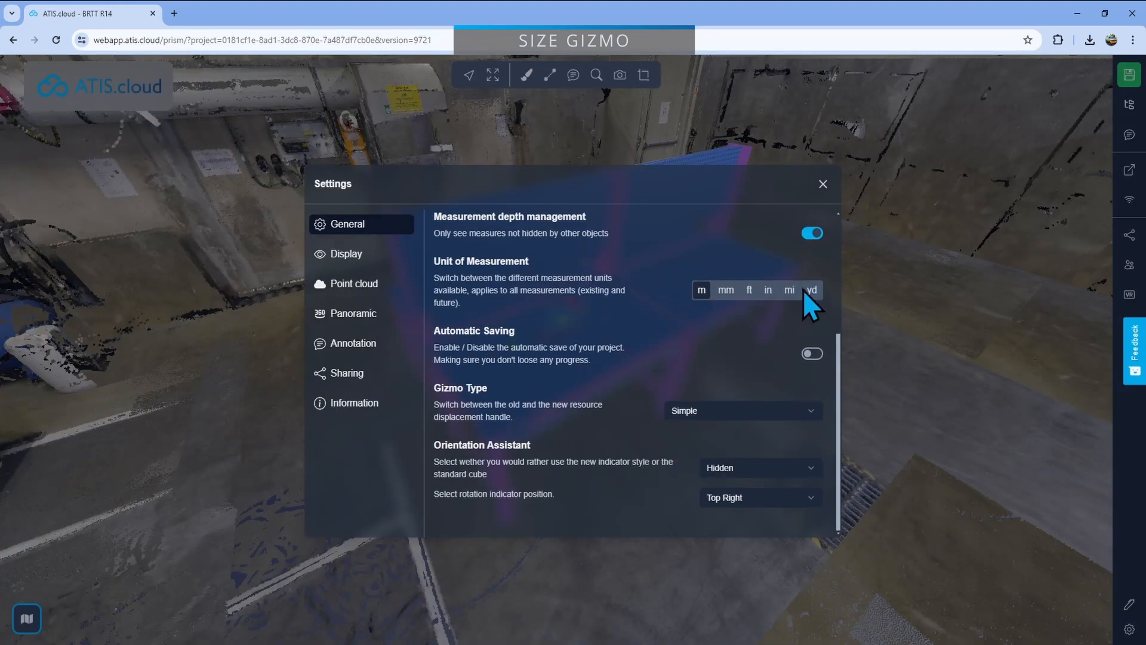
left_click(823, 184)
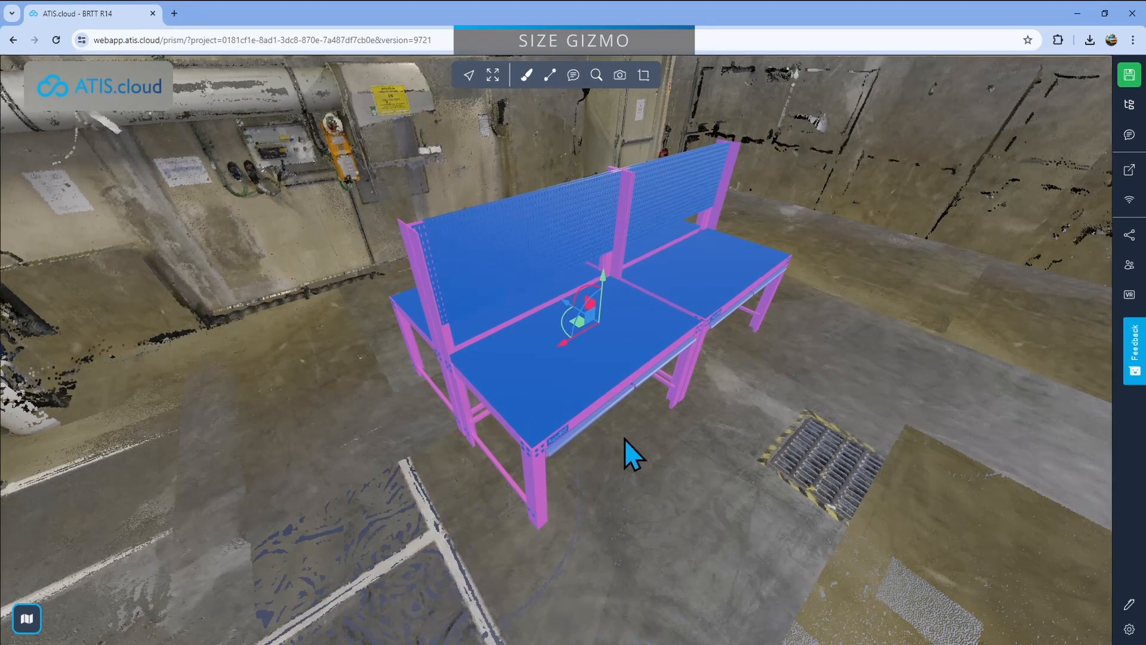
left_click_drag(624, 439, 637, 382)
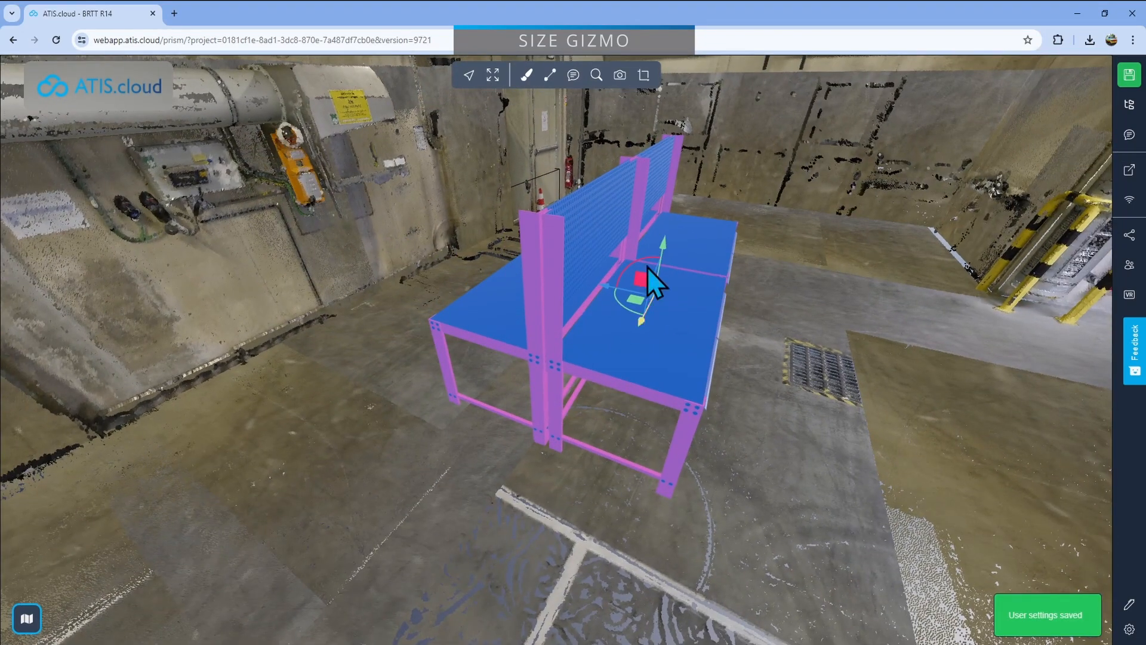
left_click_drag(664, 342, 615, 366)
left_click_drag(681, 460, 575, 254)
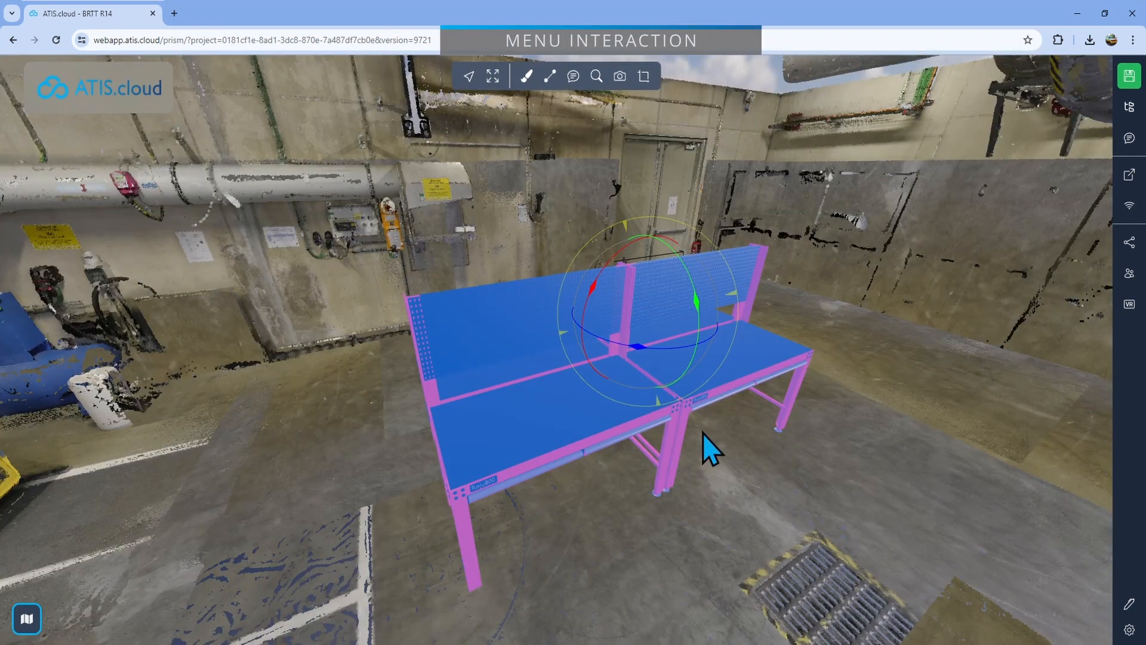
Step: Select the first workbench in Layout 4's workbenches folder of the project Hierarchy and open its scale values for editing
left_click(1130, 105)
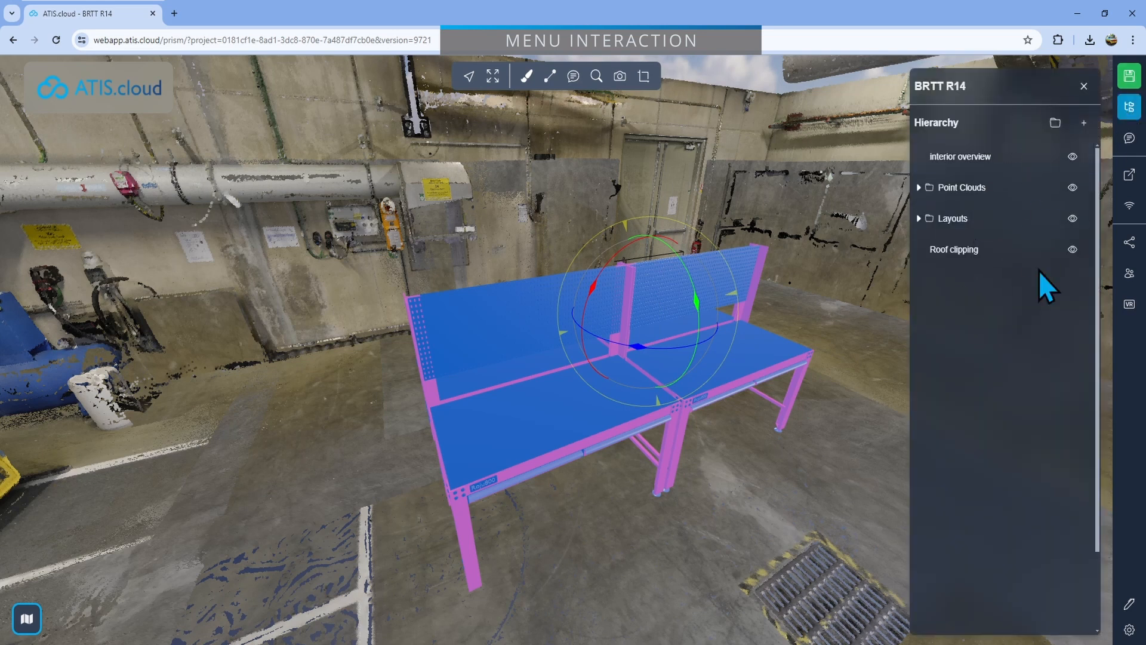
mouse_move(1037, 261)
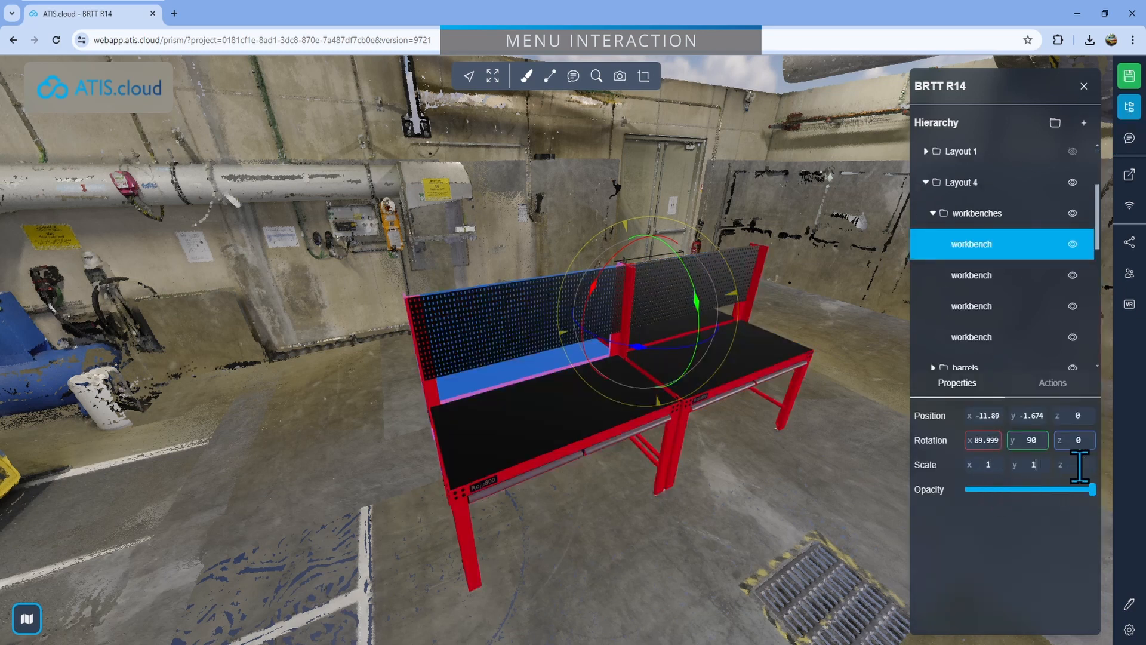
left_click(1061, 469)
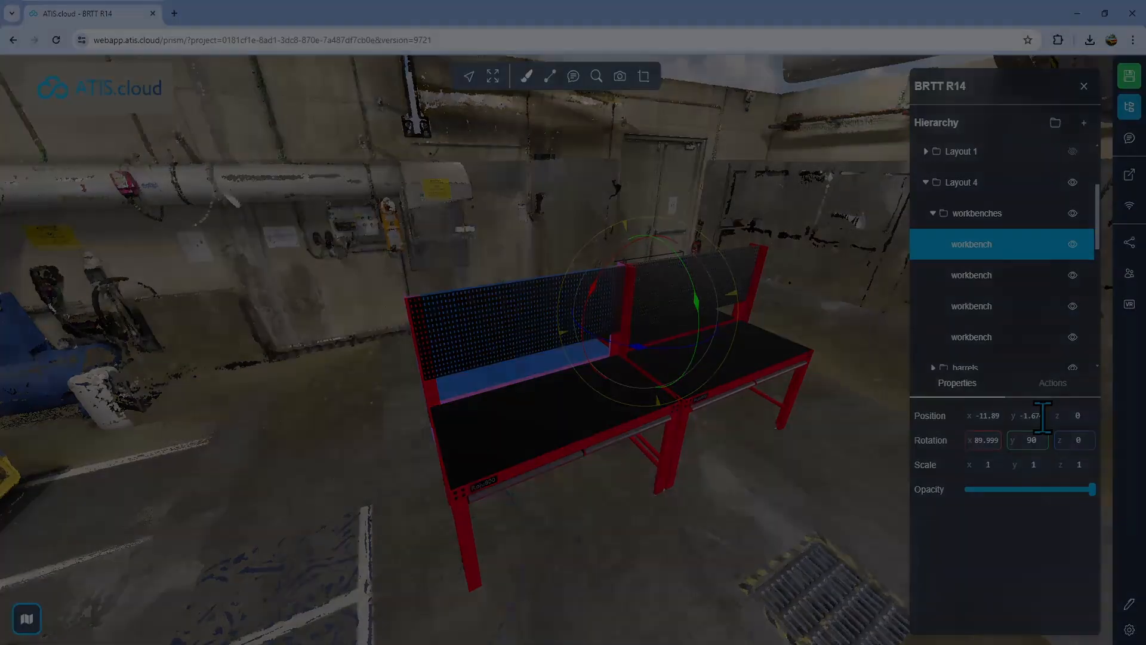